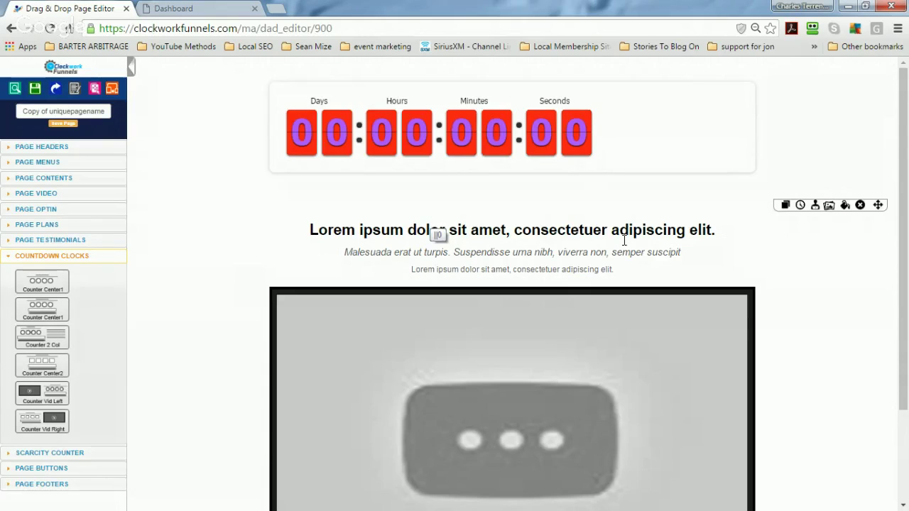
Save the page with the countdown clock and video, and return to the list of pages.
left_click(213, 296)
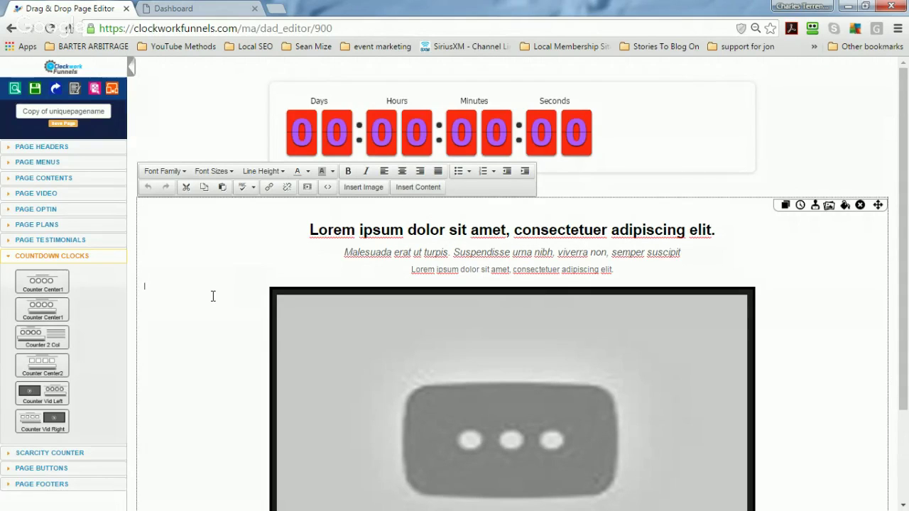
scroll(214, 297, "down", 1)
scroll(214, 296, "up", 1)
scroll(213, 296, "down", 2)
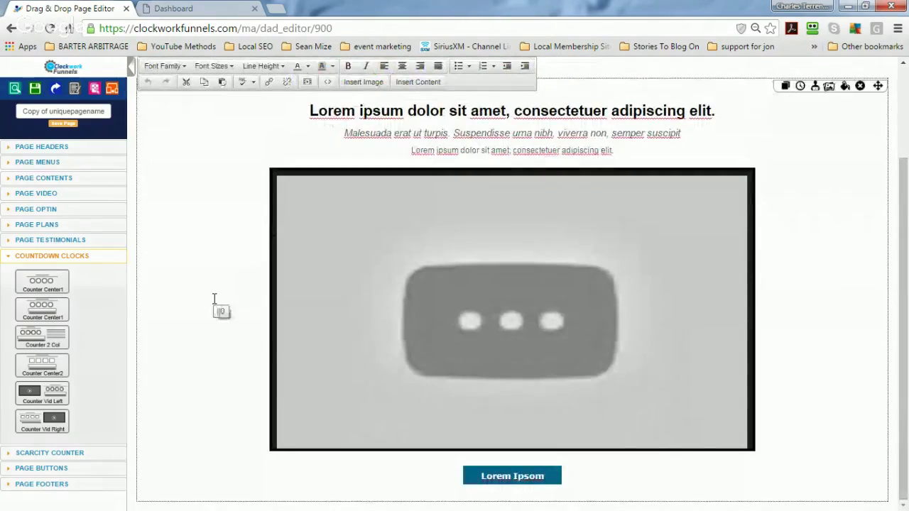
scroll(213, 296, "up", 2)
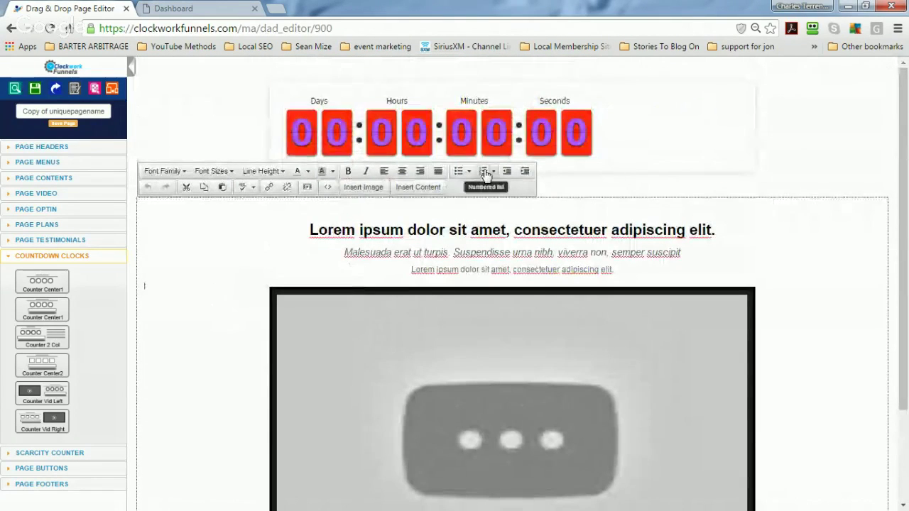
left_click(35, 91)
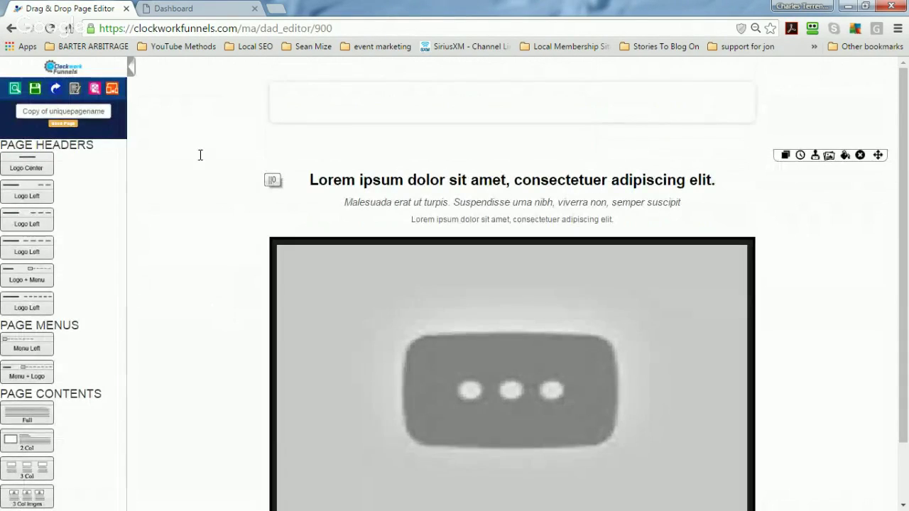
left_click(57, 93)
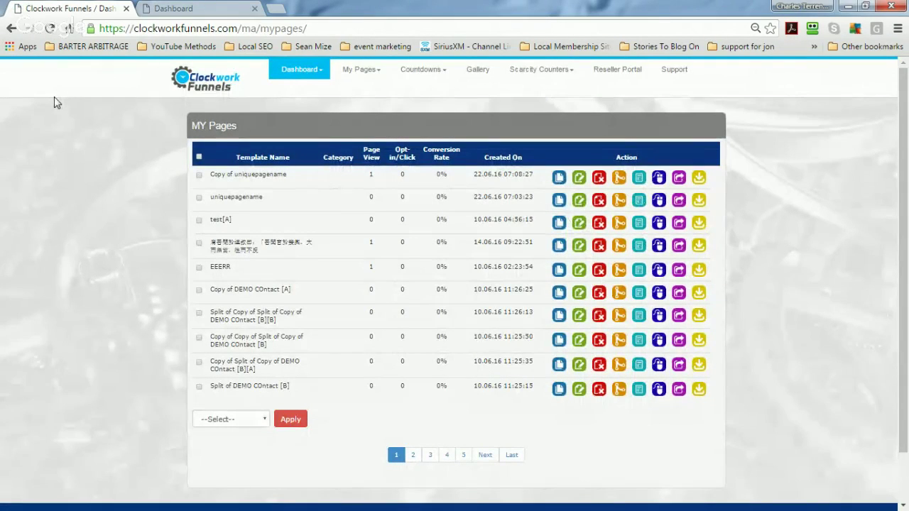
left_click(660, 182)
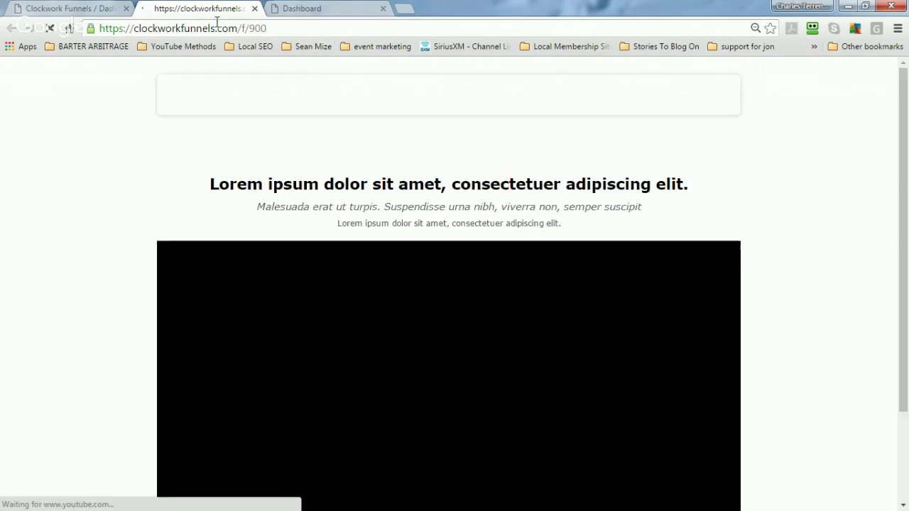
left_click(224, 29)
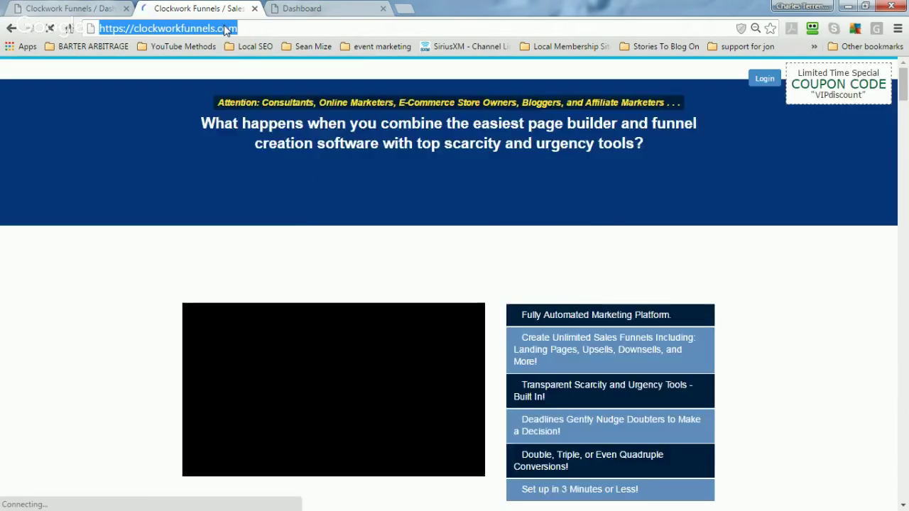
right_click(224, 28)
left_click(255, 73)
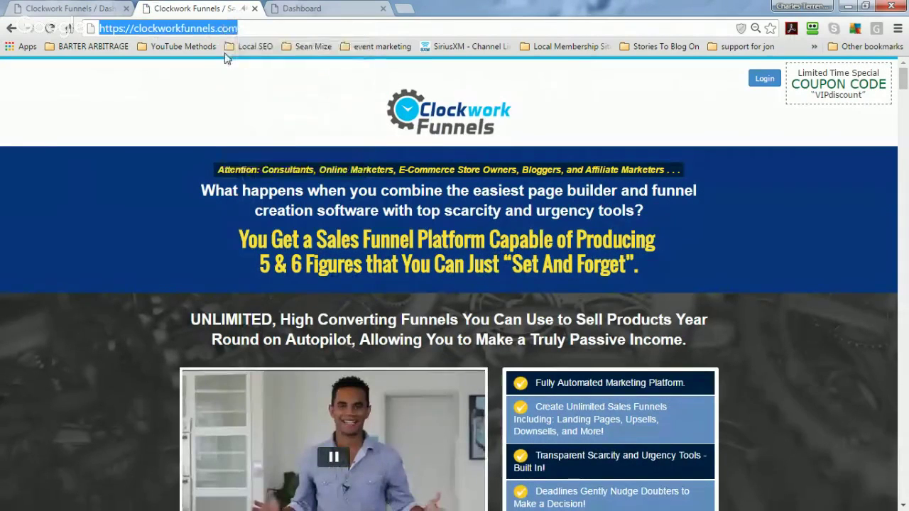
left_click(255, 9)
Copy the live link address of the "Copy of uniquepagename" page from the page list.
left_click(360, 69)
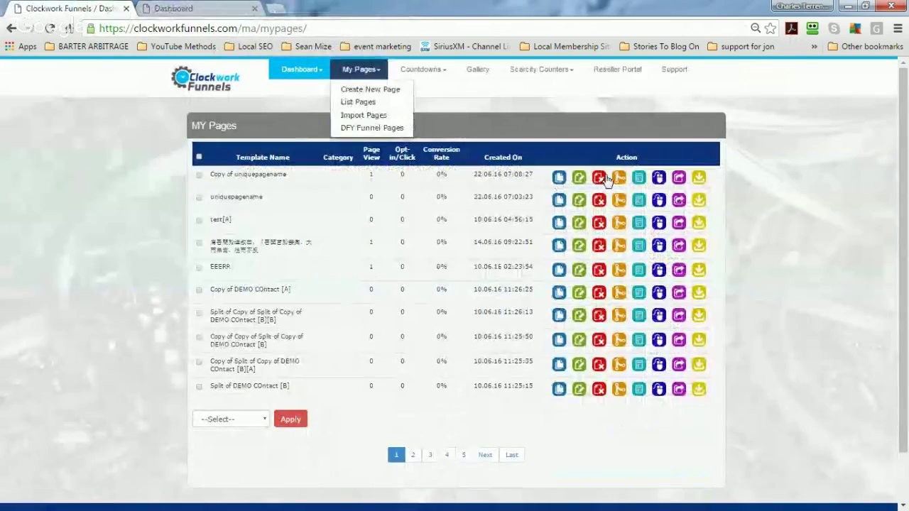
right_click(659, 183)
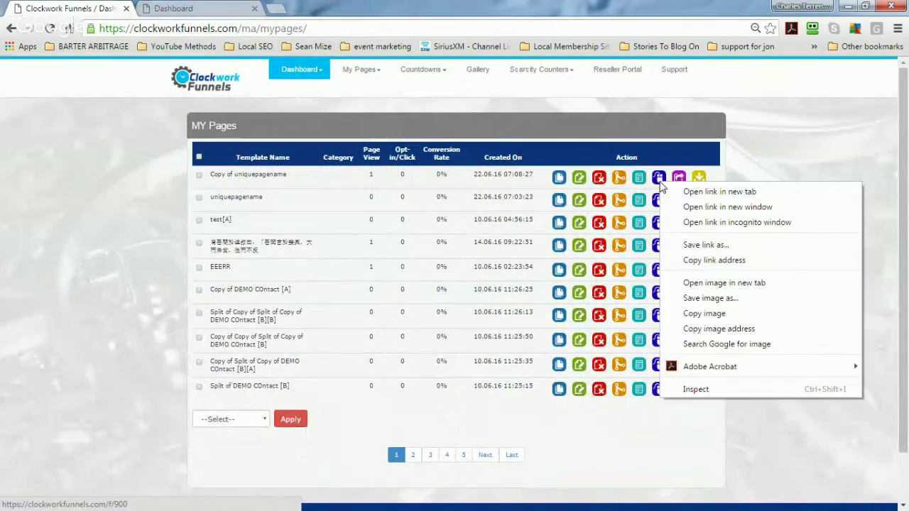
left_click(716, 260)
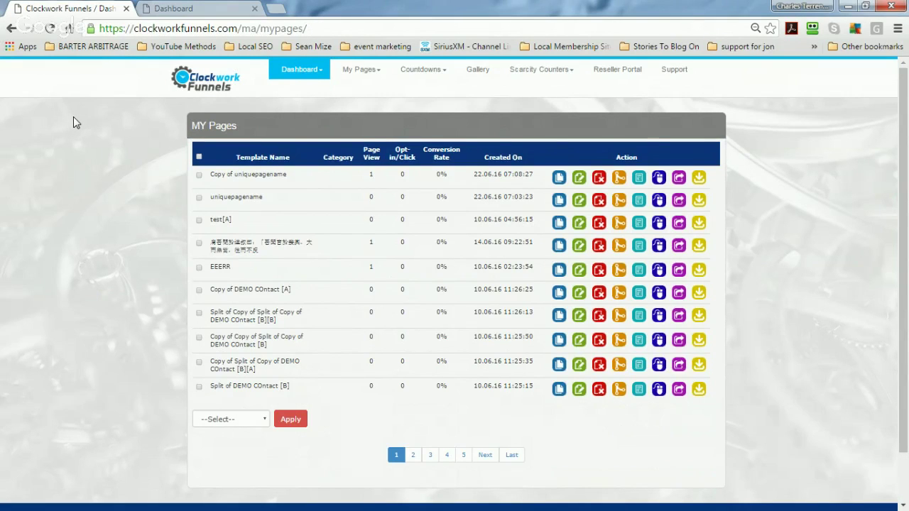
Switch to the GeniusMarketingPro dashboard and open the form for creating a new funnel.
left_click(188, 9)
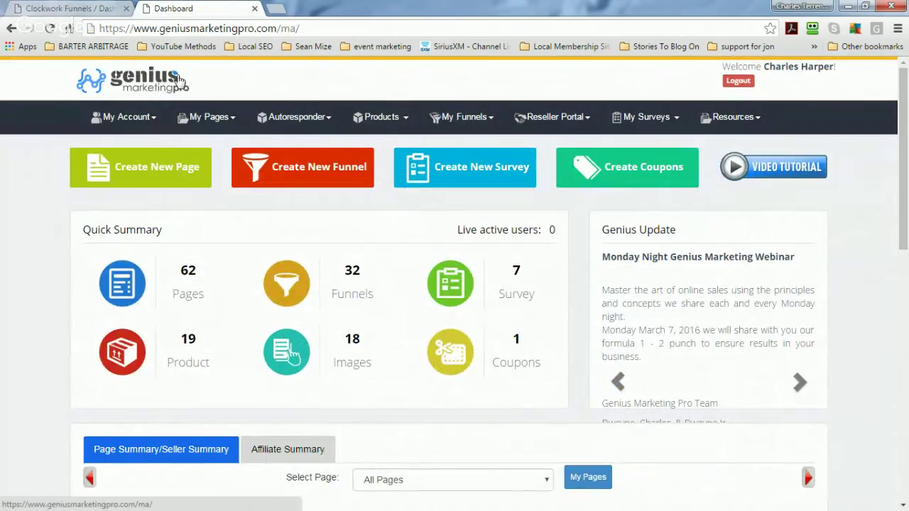
mouse_move(480, 128)
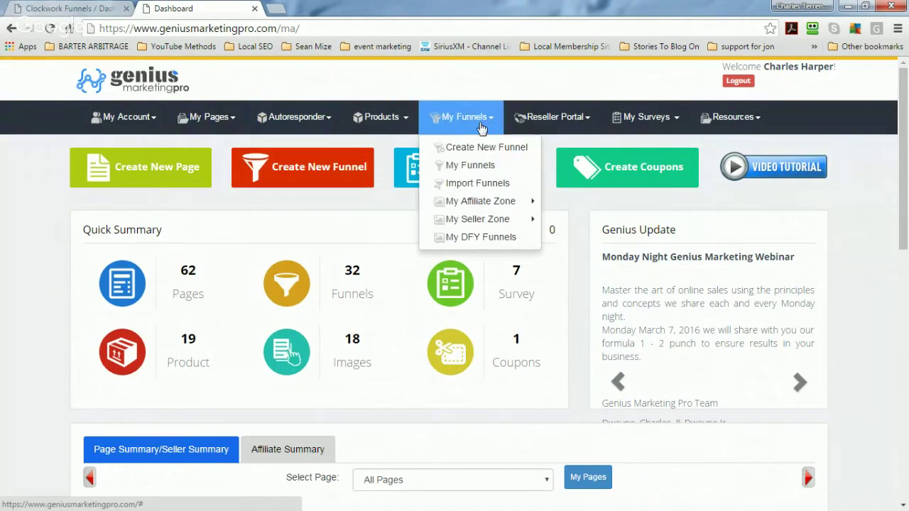
left_click(451, 149)
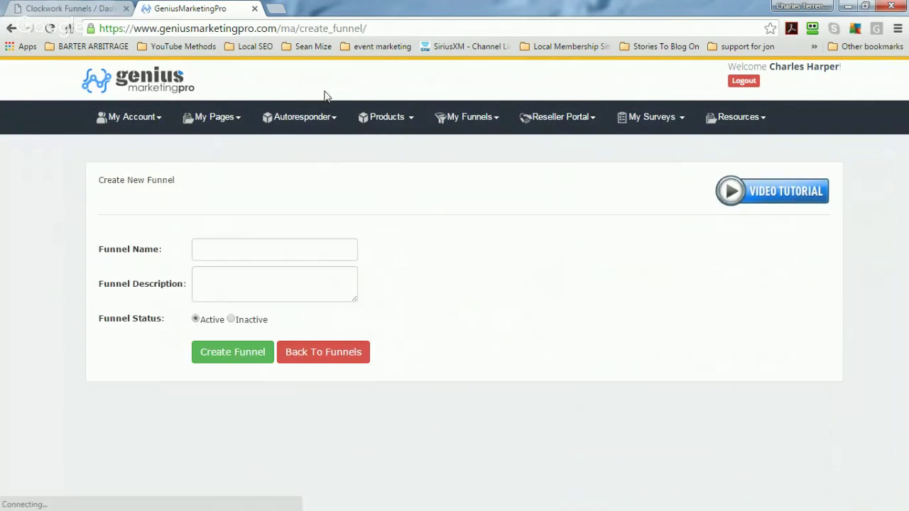
Create an active funnel named with the account owner's name followed by "Funnel", with the description "Testing".
left_click(247, 248)
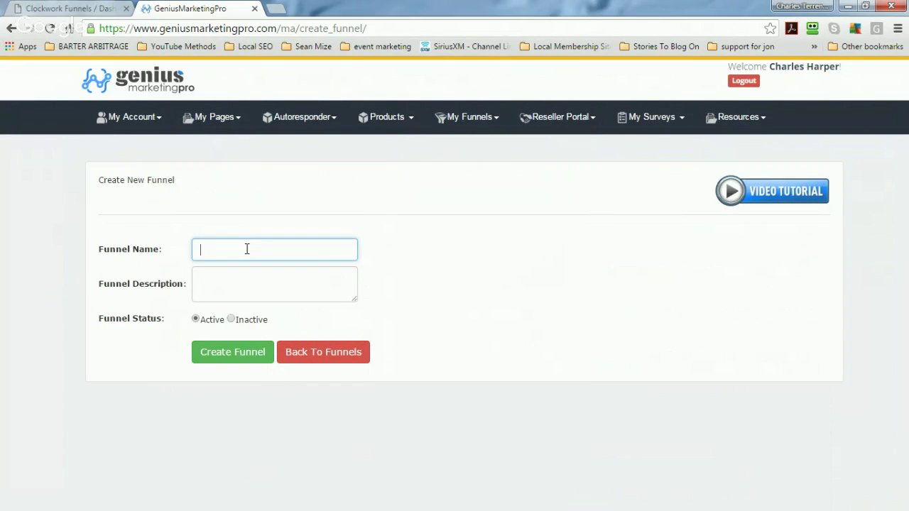
type("Charles Harpers Funnel")
key("Tab")
type("Ch")
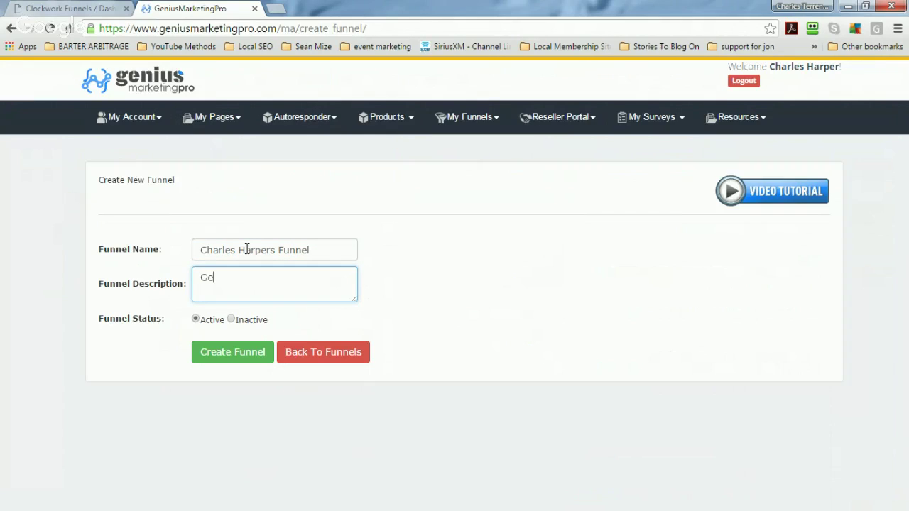
key("BackSpace")
key("BackSpace")
type("Testing")
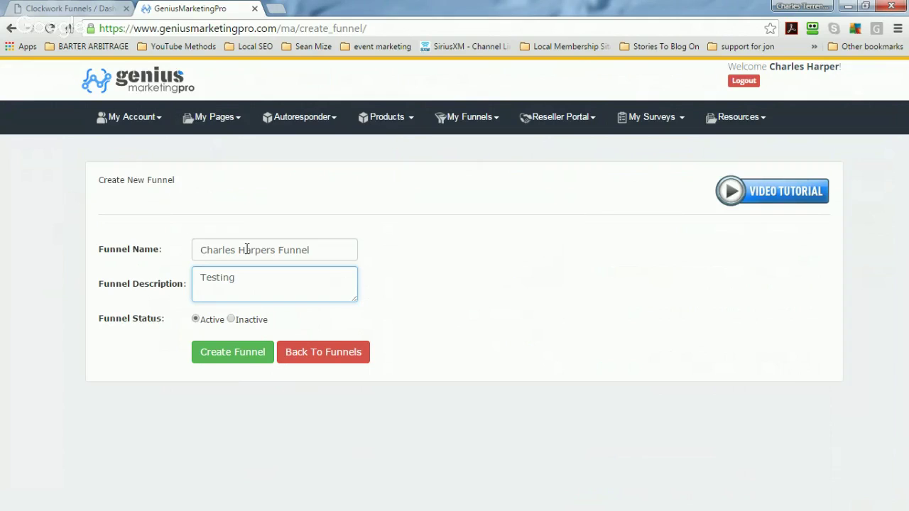
left_click(241, 358)
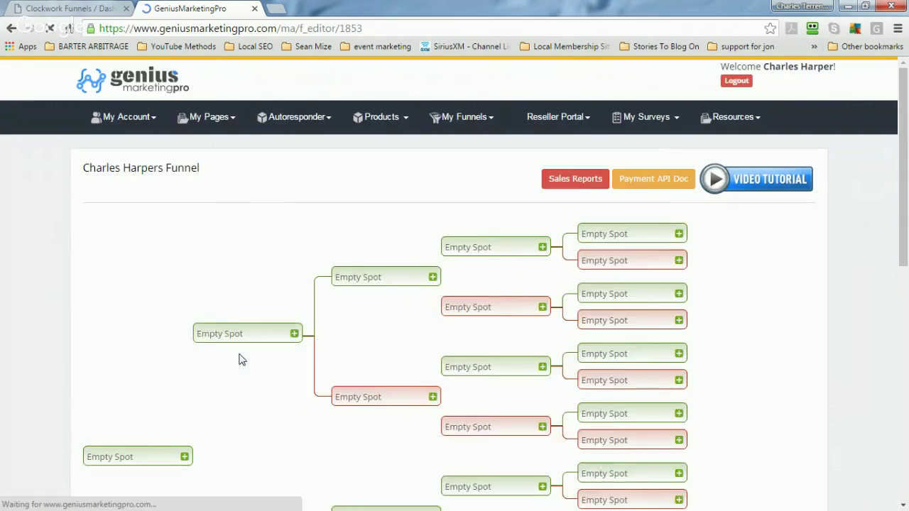
scroll(146, 298, "down", 3)
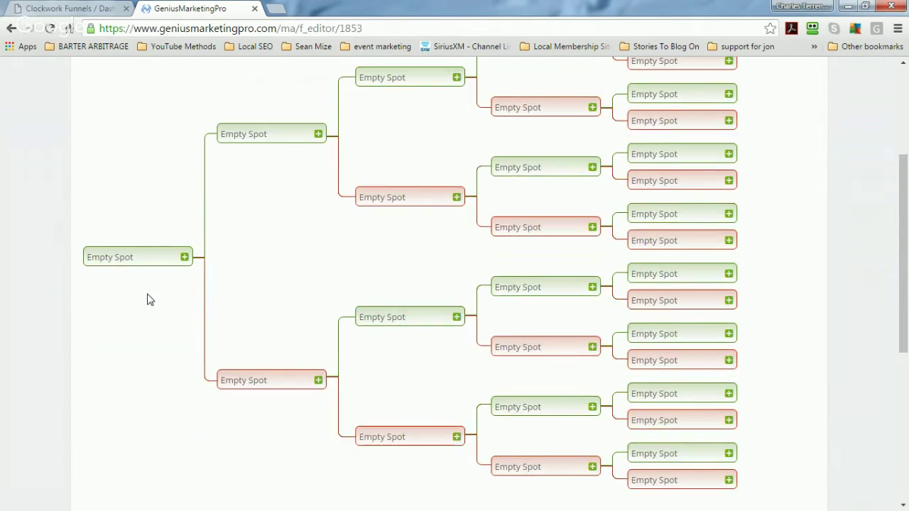
scroll(147, 299, "up", 1)
scroll(148, 299, "up", 2)
scroll(148, 299, "down", 3)
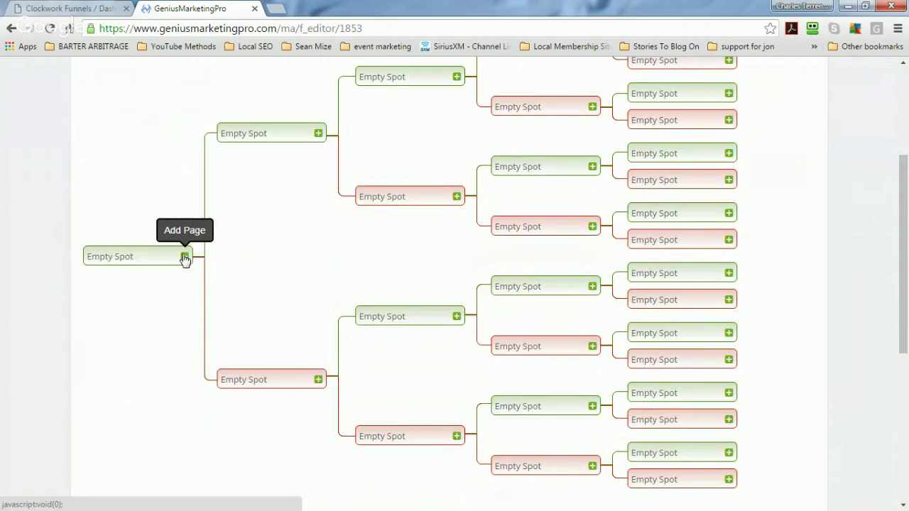
left_click(185, 257)
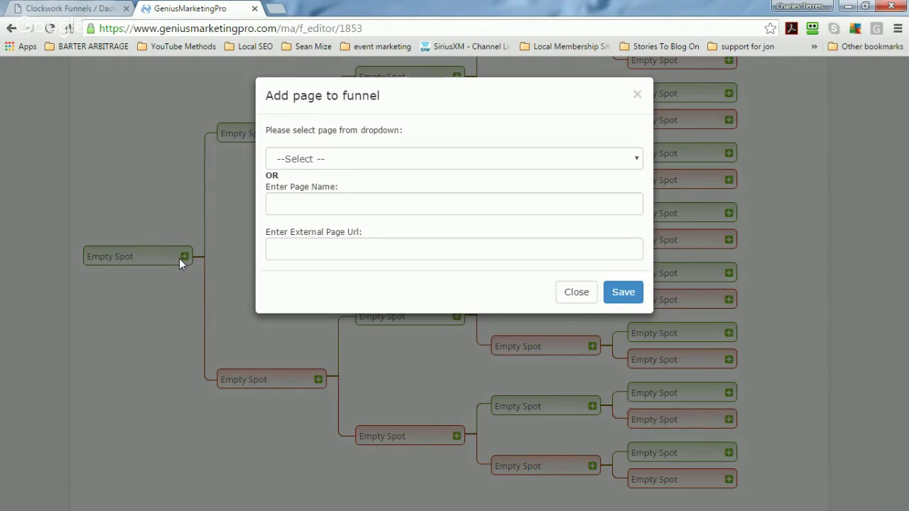
left_click(314, 250)
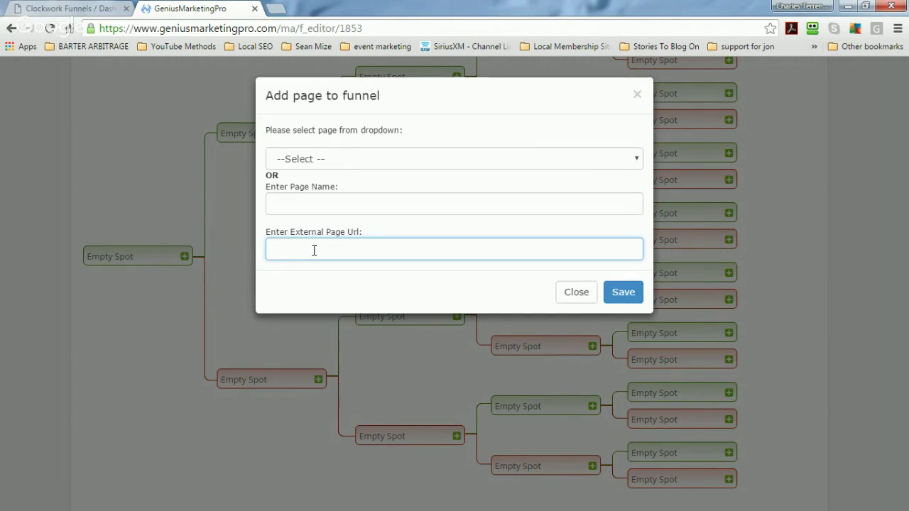
key("ctrl+v")
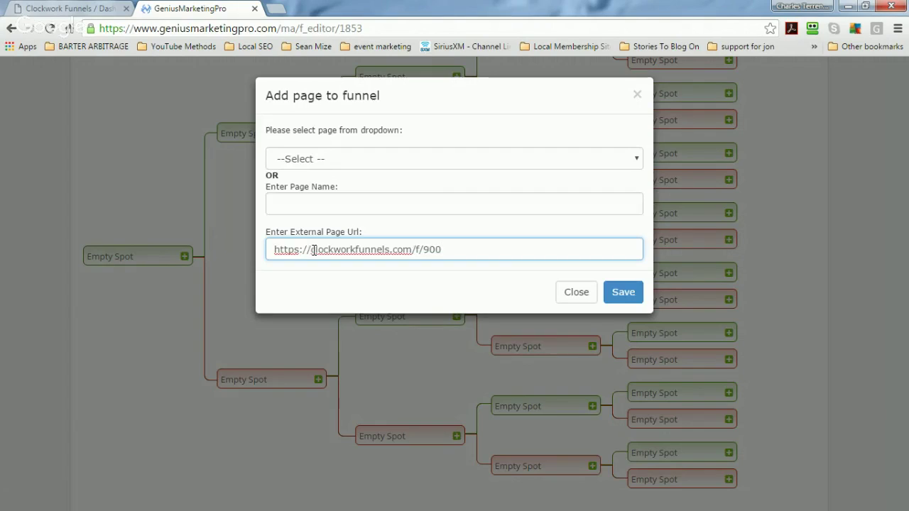
left_click(345, 201)
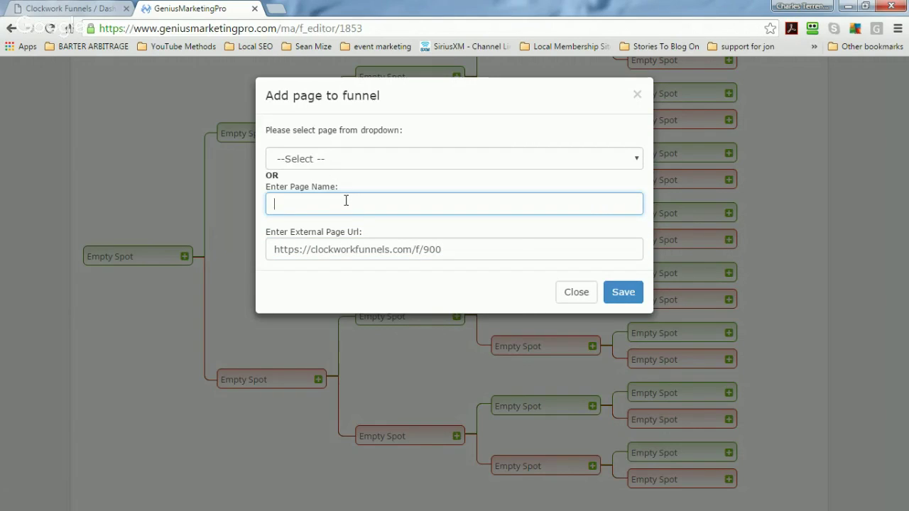
type("Clockwork Funnels Page")
left_click(624, 294)
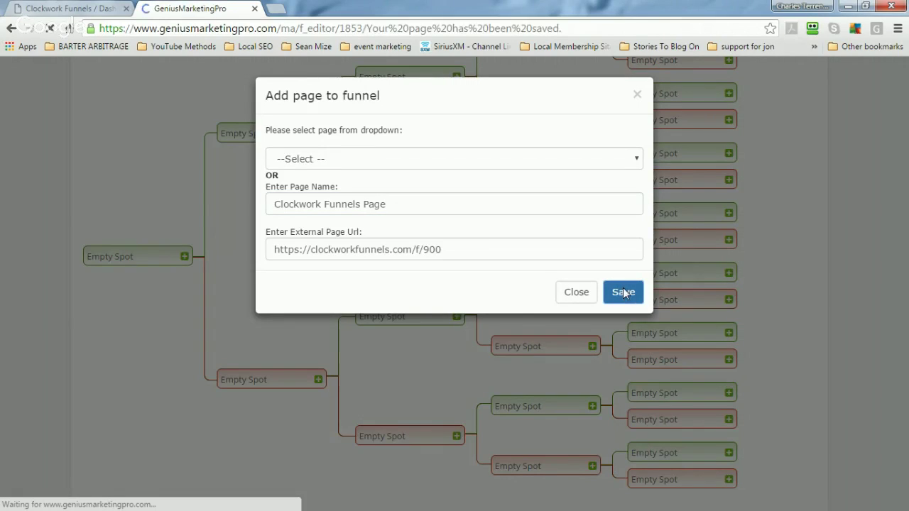
In the Clockwork page's settings, set product delivery to By GeniusMarketingPro and select the product Home Field Advantage.
scroll(220, 248, "down", 5)
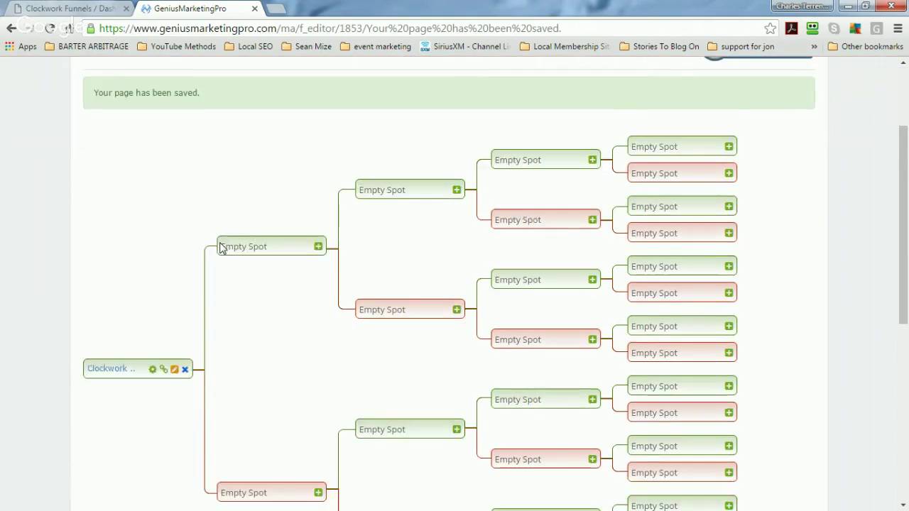
scroll(142, 280, "up", 1)
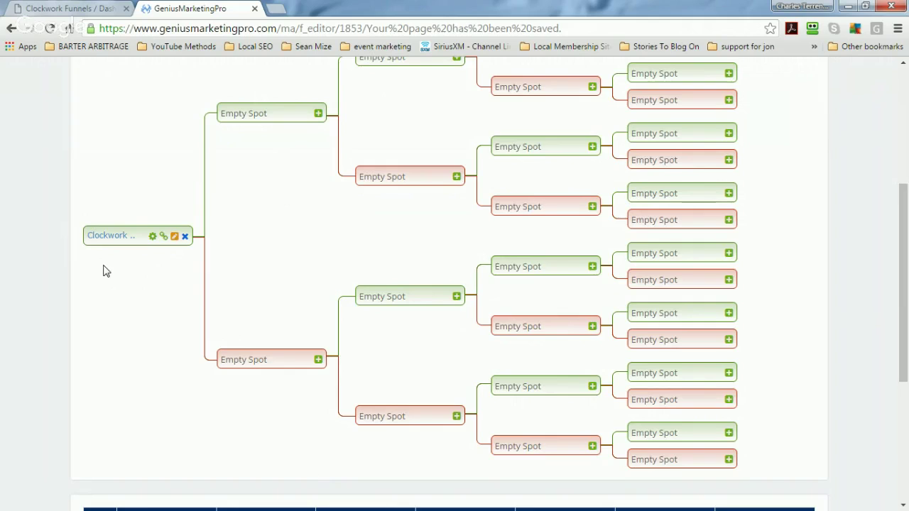
left_click(152, 237)
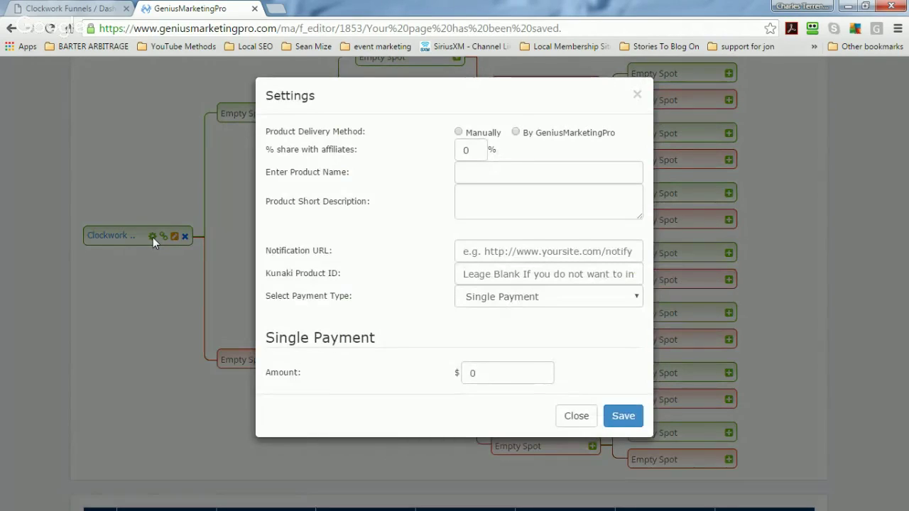
left_click(458, 132)
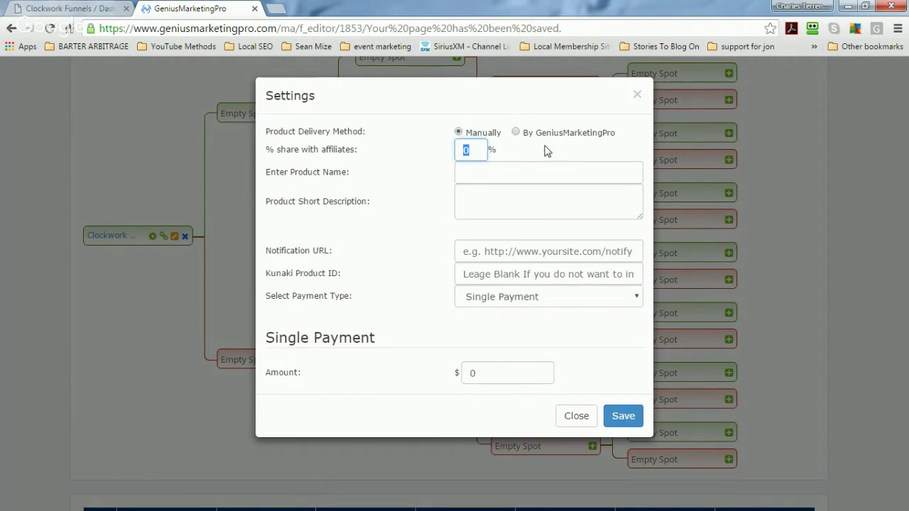
left_click(517, 133)
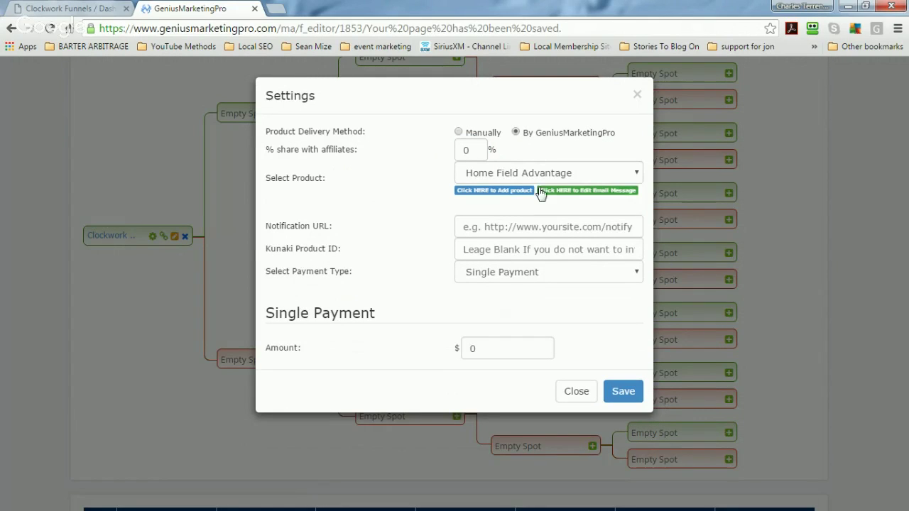
left_click(614, 178)
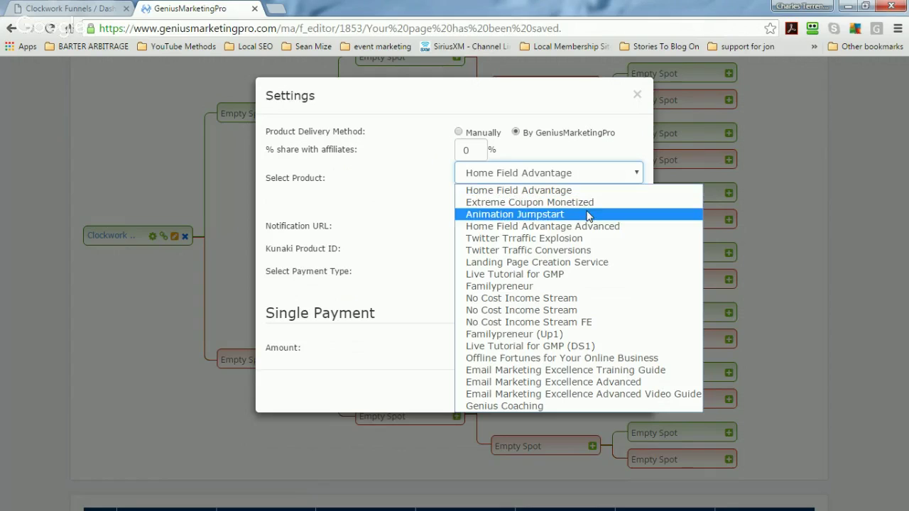
left_click(553, 191)
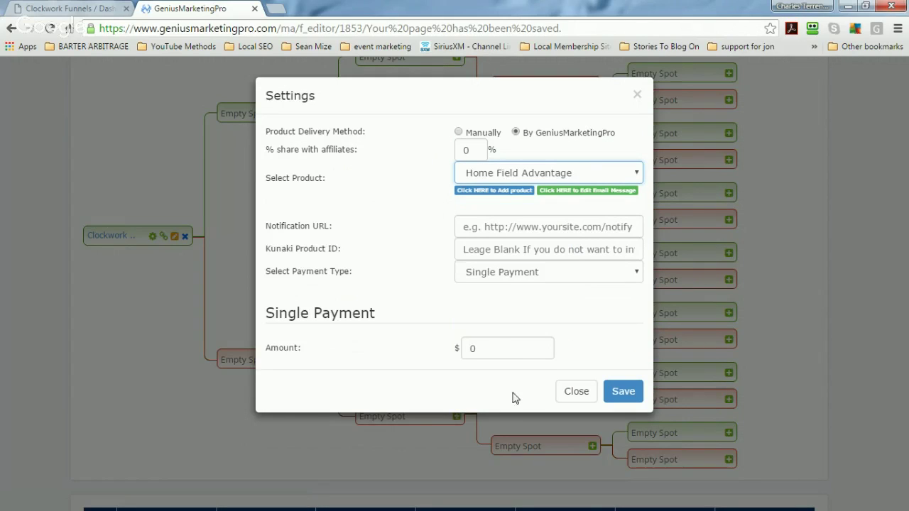
Set the Clockwork page's single payment amount to $17 and save the settings.
double_click(501, 347)
type("17")
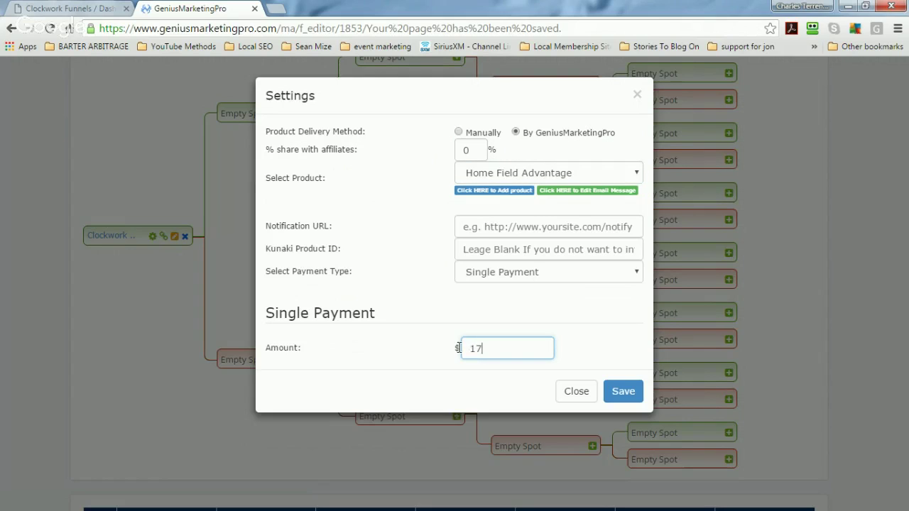
left_click(622, 393)
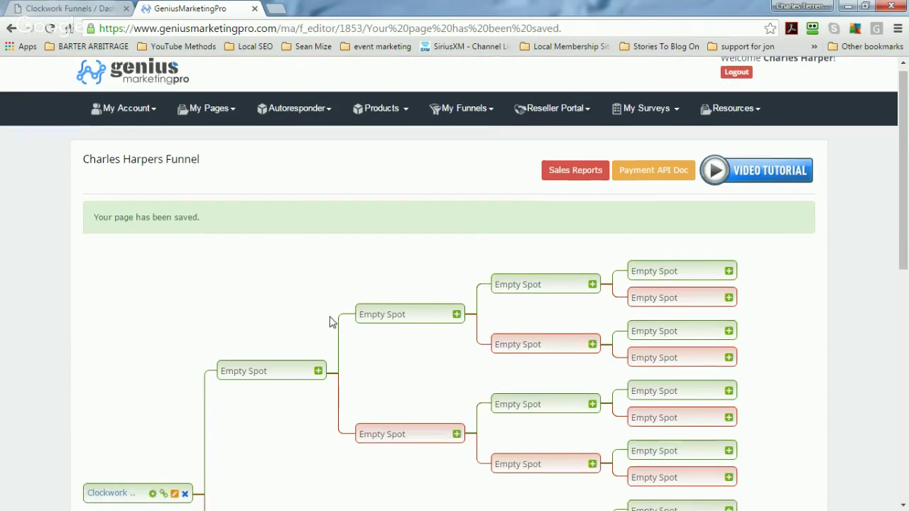
scroll(329, 320, "down", 5)
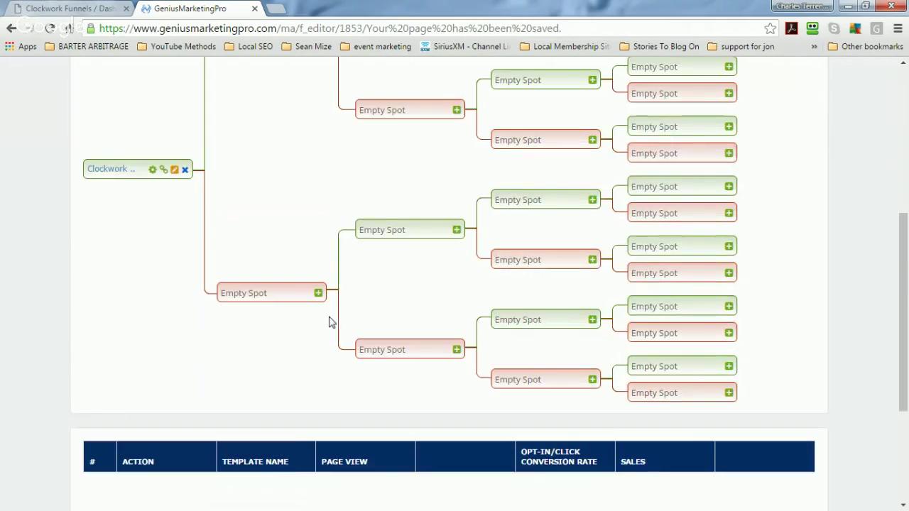
Copy the Clockwork page's live payment link and enter it as the URL of the button below the video on Clockwork Funnels page "Copy of uniquepagename".
left_click(163, 169)
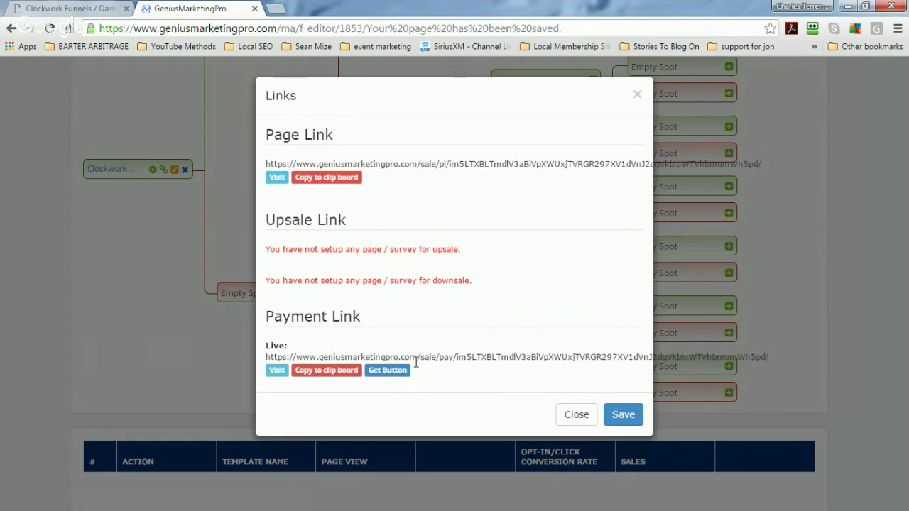
triple_click(366, 357)
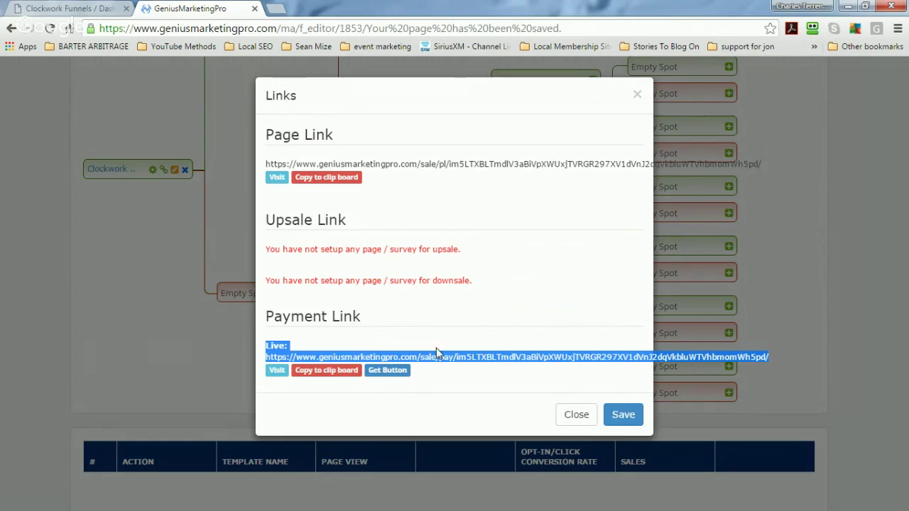
left_click(80, 10)
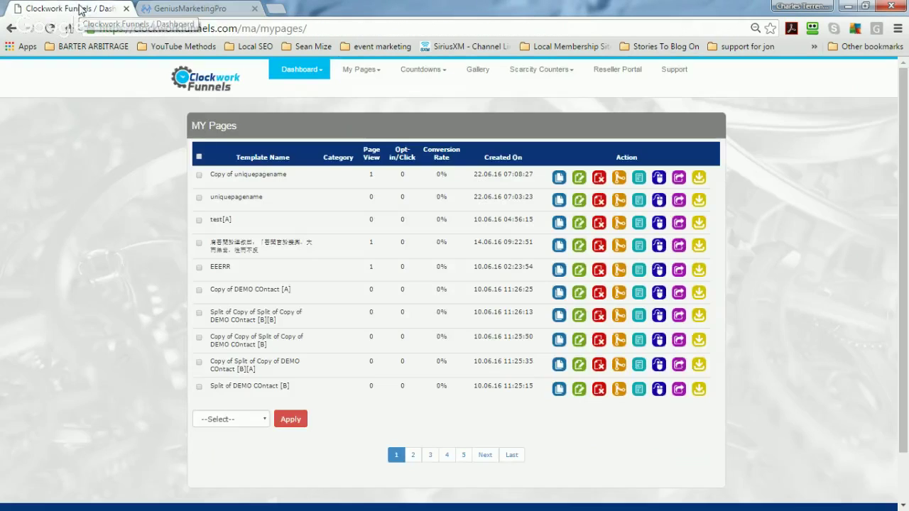
left_click(580, 179)
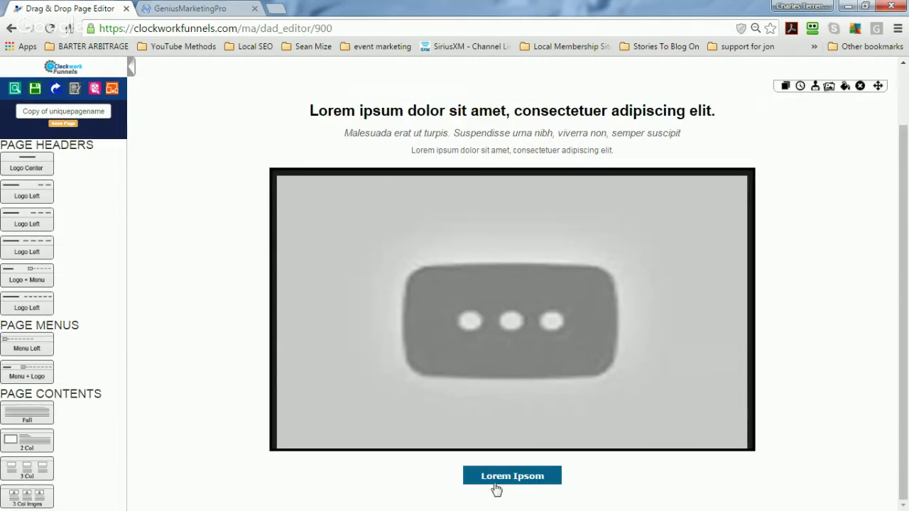
left_click(514, 481)
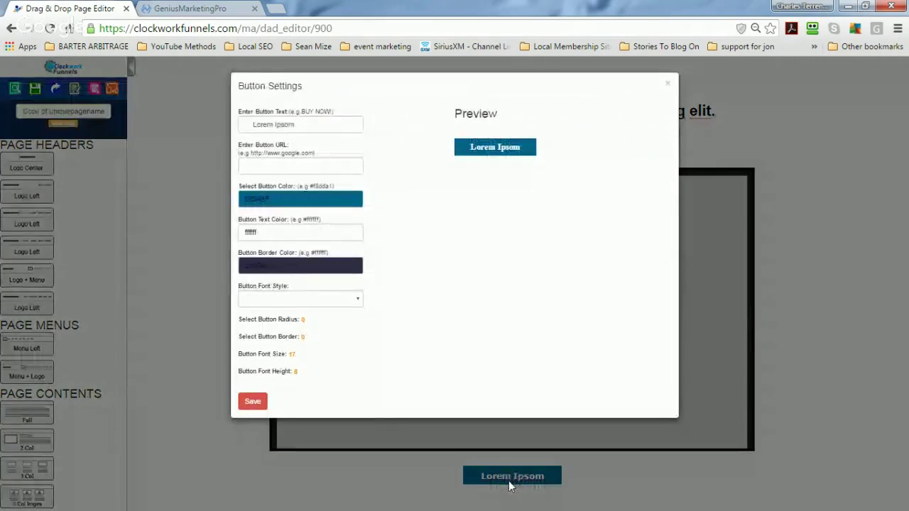
left_click(269, 167)
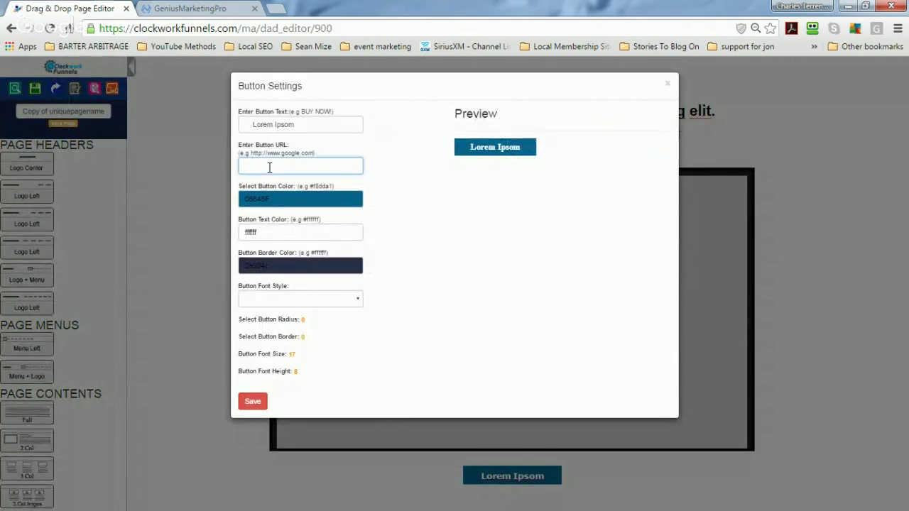
key("ctrl+v")
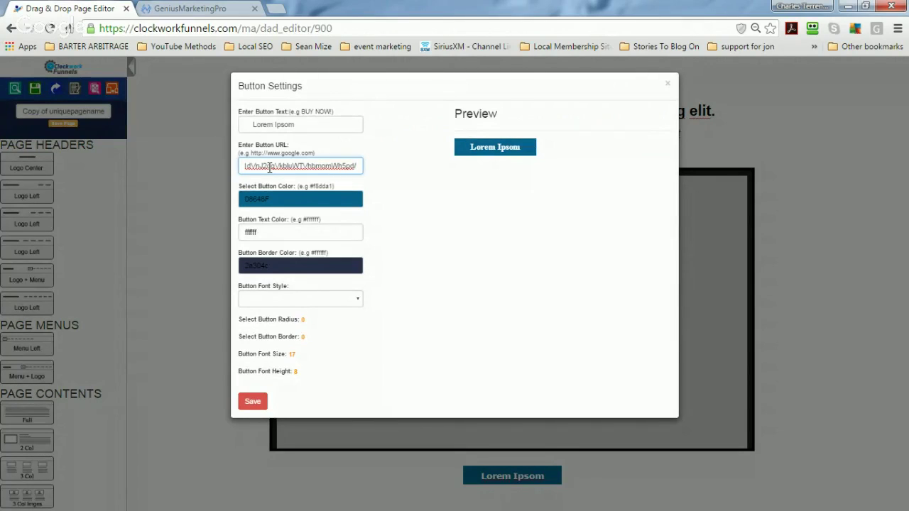
Change the button's text to "Buy Now", save the button settings and save the page.
triple_click(277, 122)
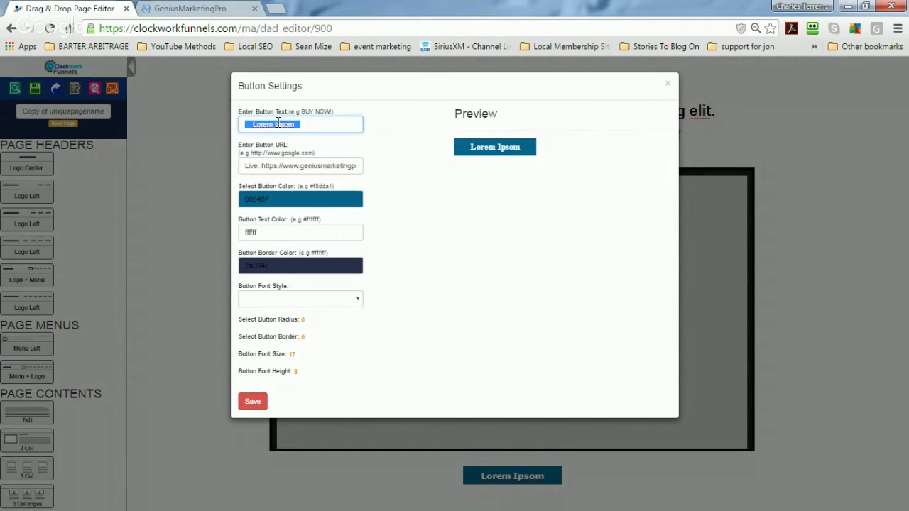
type("Buy Now")
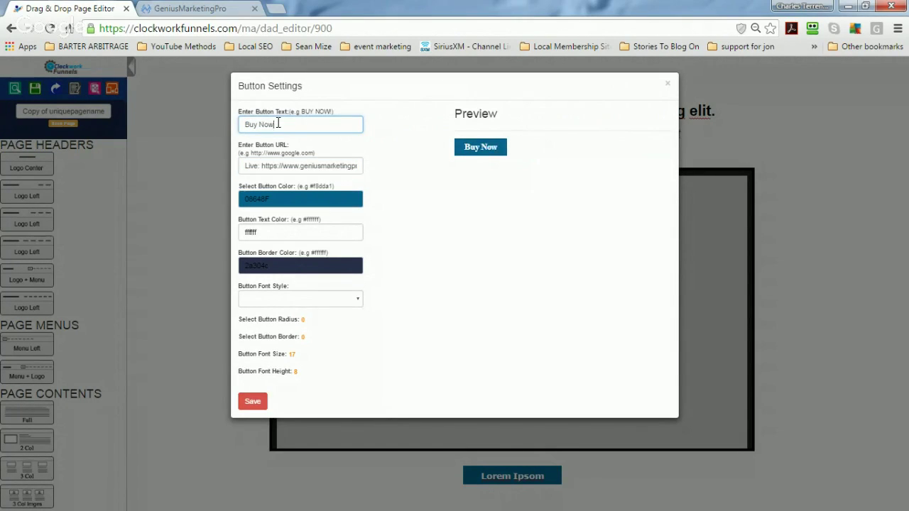
left_click(262, 402)
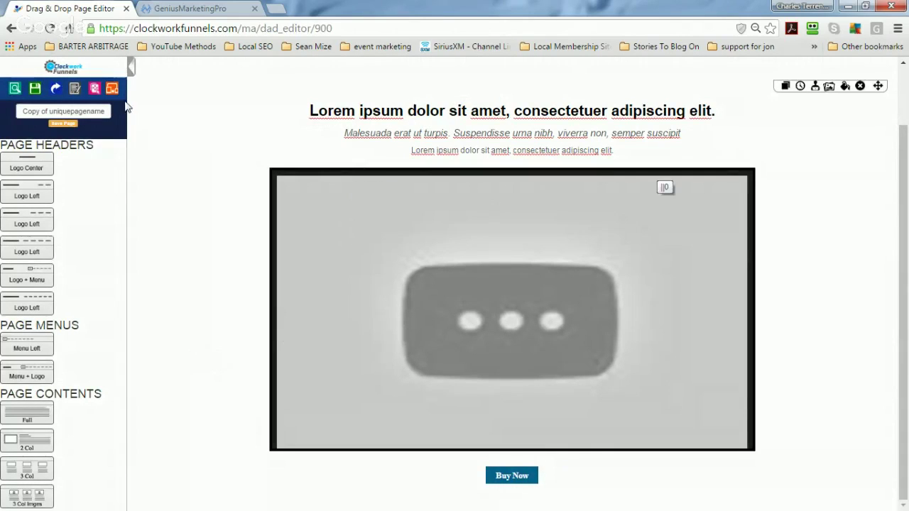
left_click(34, 89)
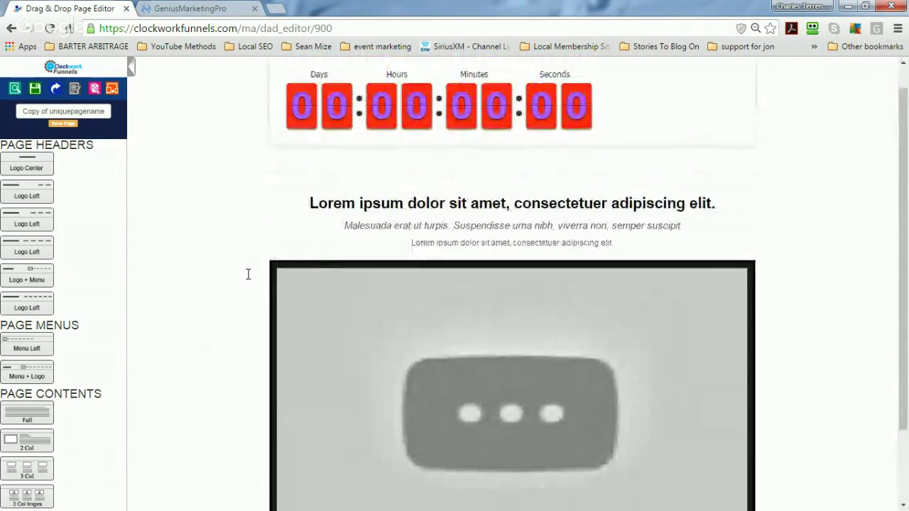
scroll(248, 274, "up", 1)
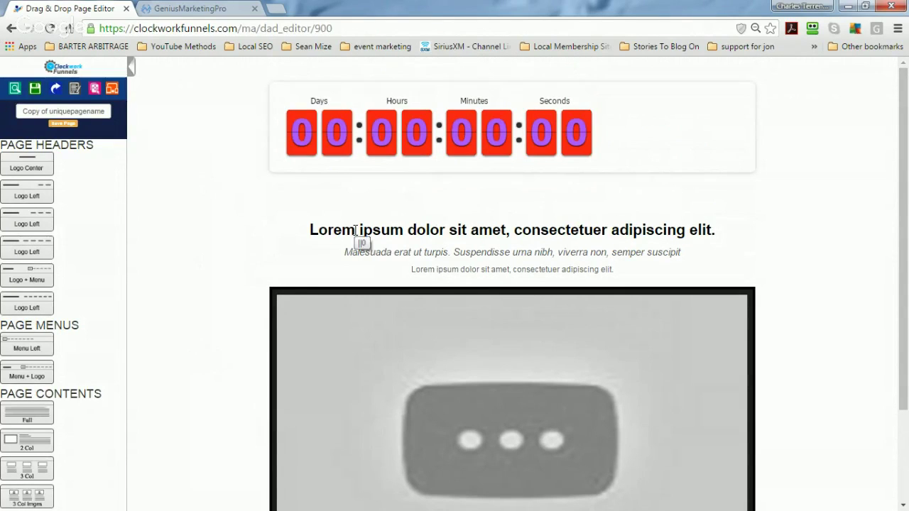
Switch to GeniusMarketingPro and save the Clockwork page's links.
left_click(193, 8)
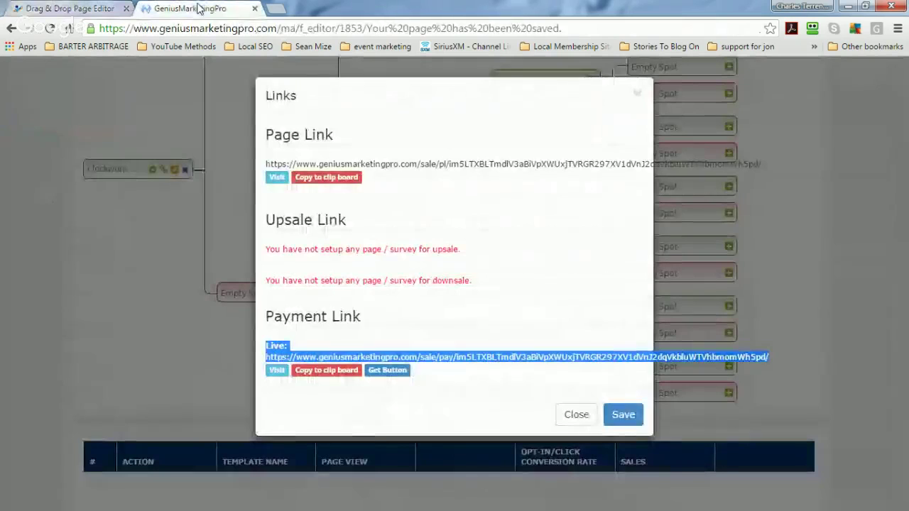
left_click(623, 418)
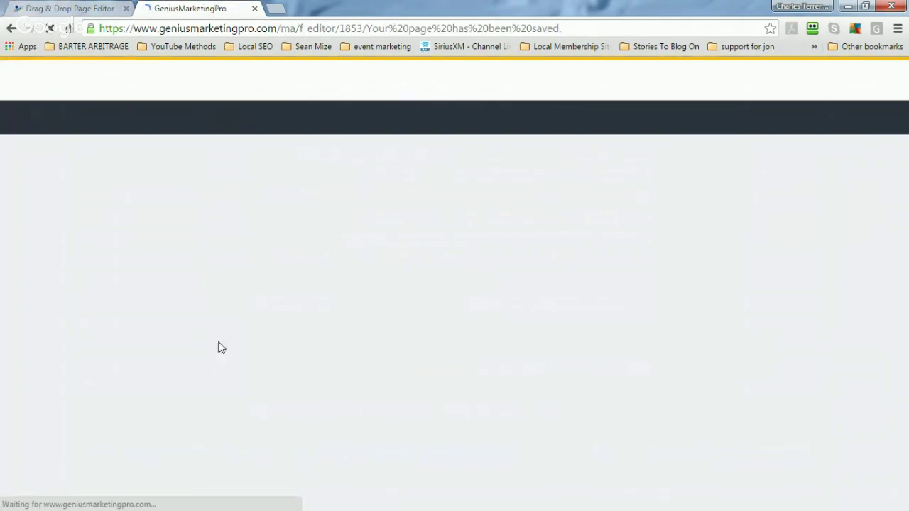
scroll(198, 340, "down", 3)
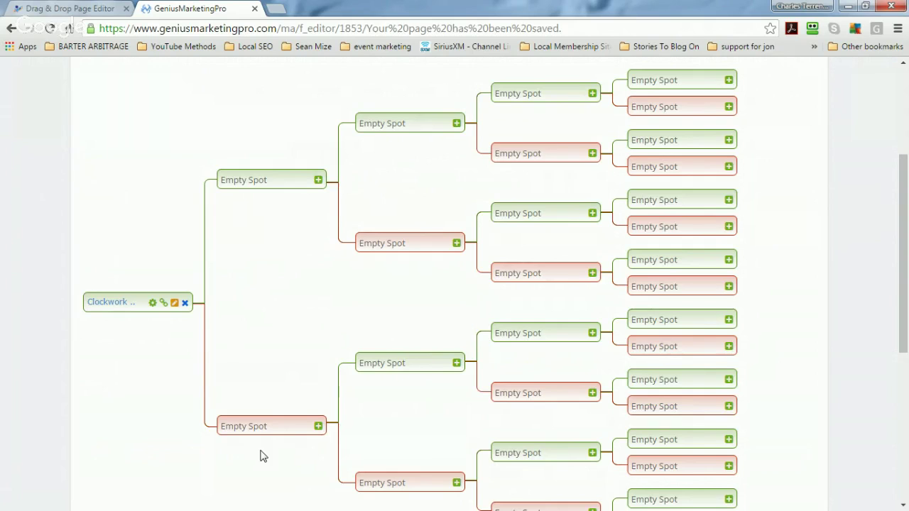
scroll(306, 364, "down", 2)
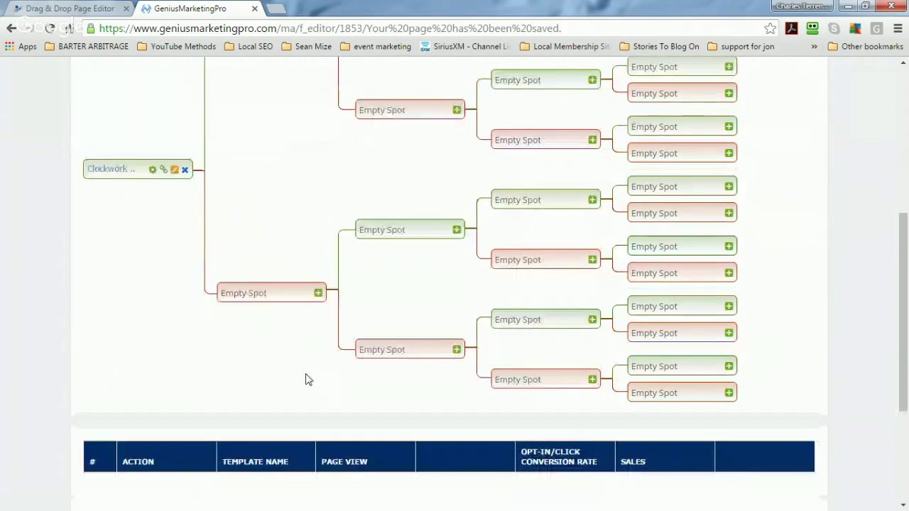
scroll(306, 379, "up", 1)
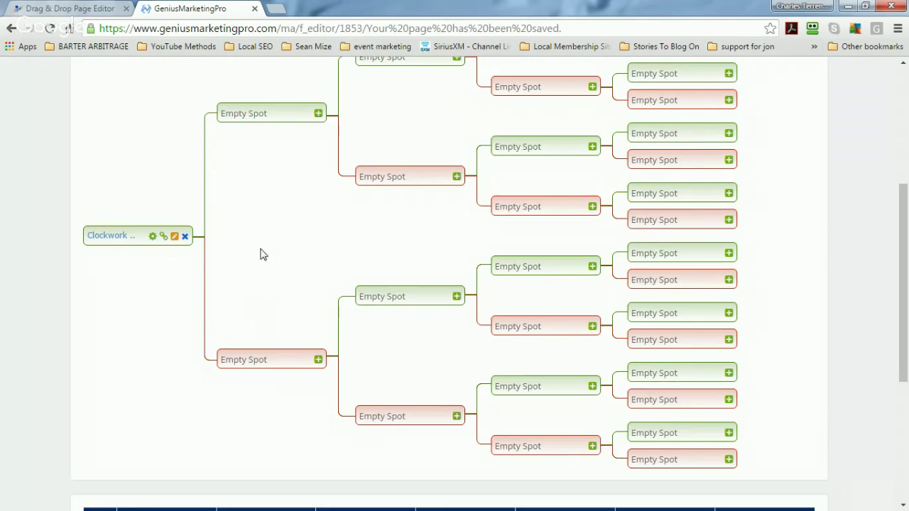
Switch to Clockwork Funnels, leave the page editor and open the tracking/success code of the scarcity counter product "Scarcity".
left_click(72, 7)
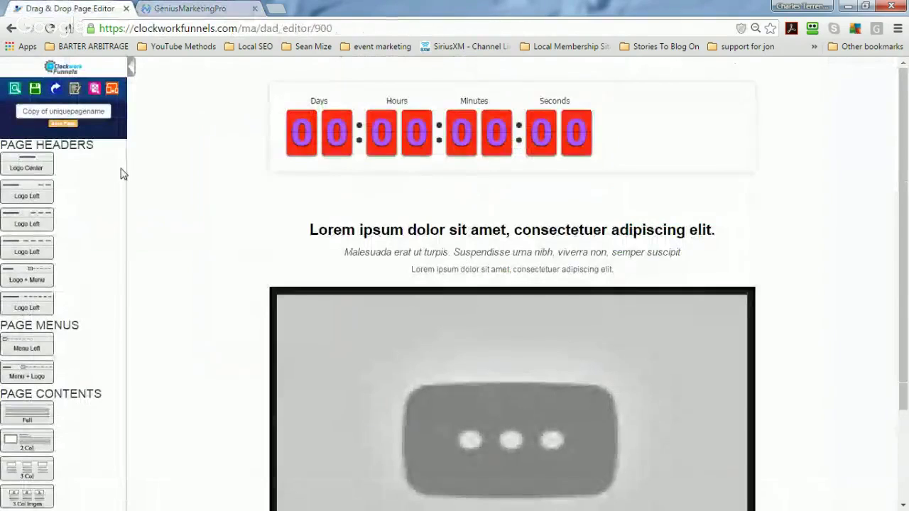
left_click(57, 93)
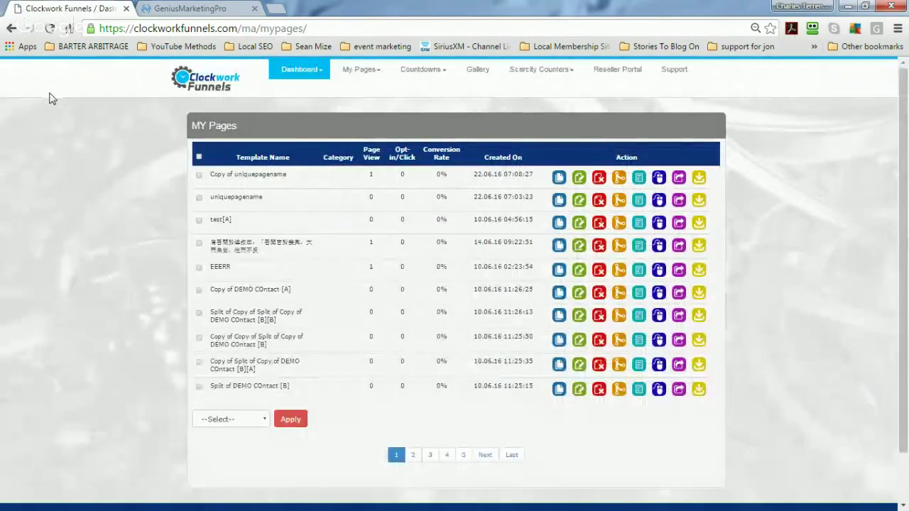
mouse_move(540, 71)
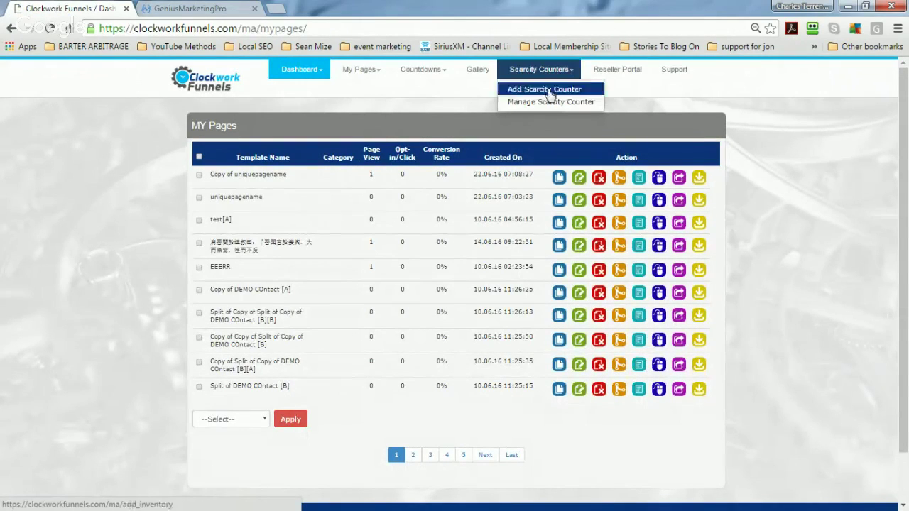
left_click(547, 104)
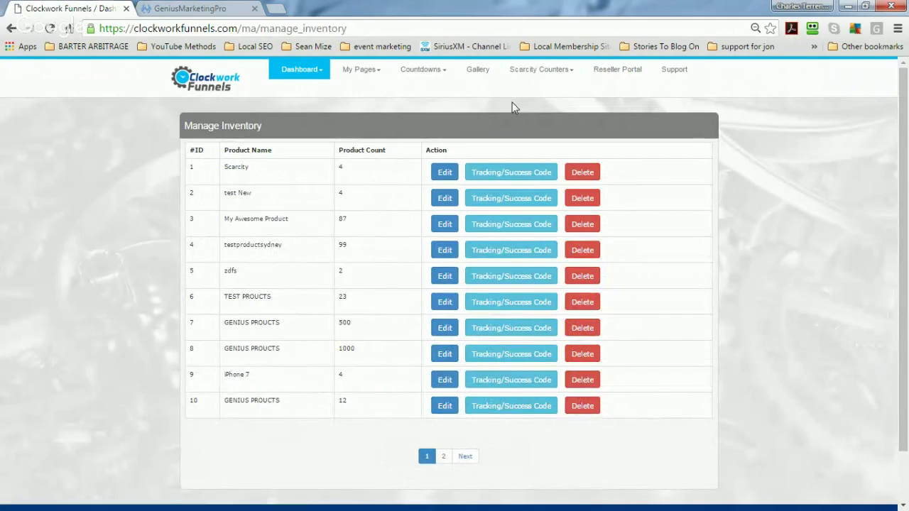
left_click(490, 172)
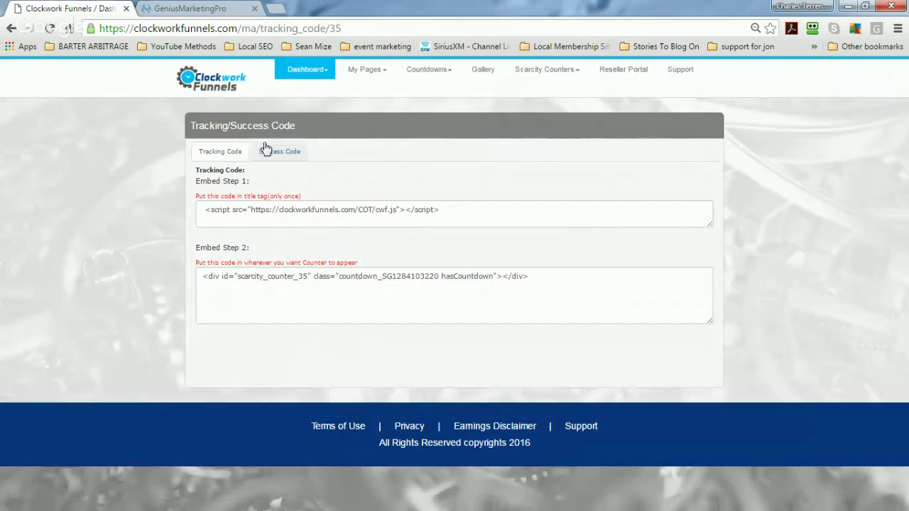
Copy the entire success code of the Scarcity product.
left_click(291, 159)
left_click(229, 156)
left_click(286, 157)
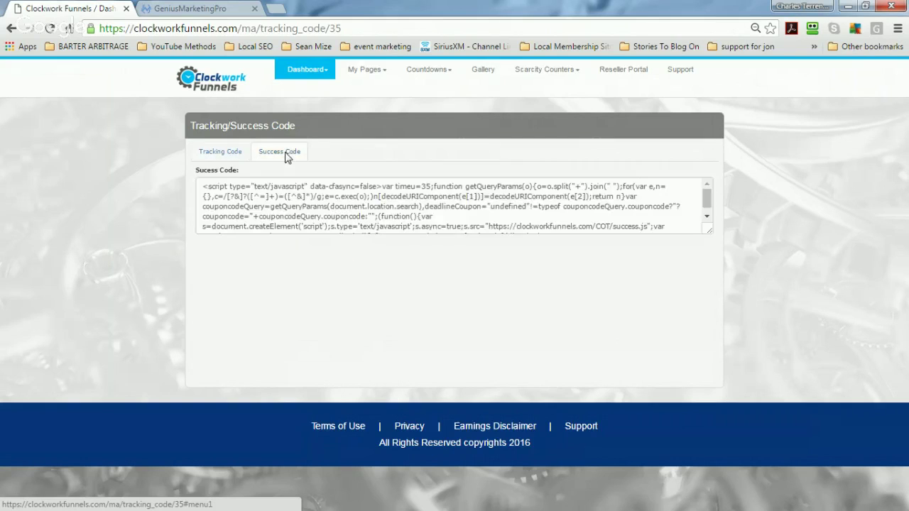
triple_click(205, 187)
left_click_drag(205, 203, 565, 261)
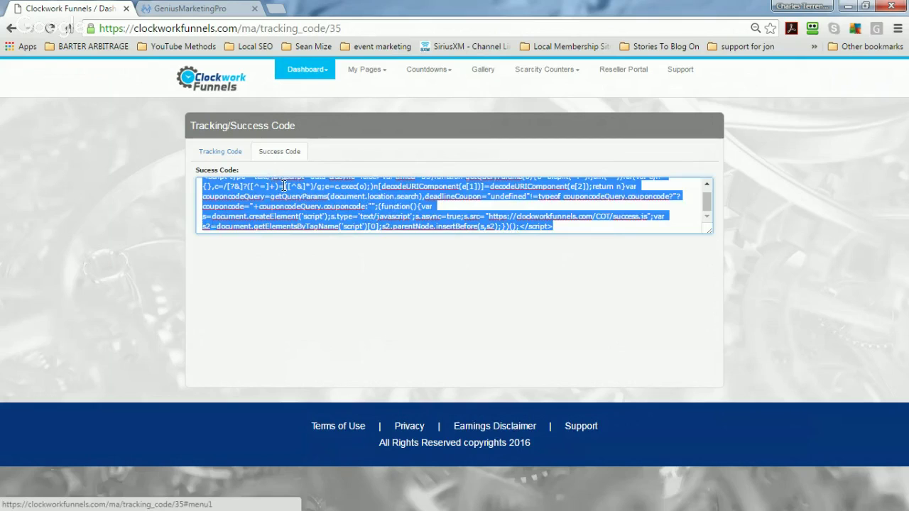
right_click(291, 190)
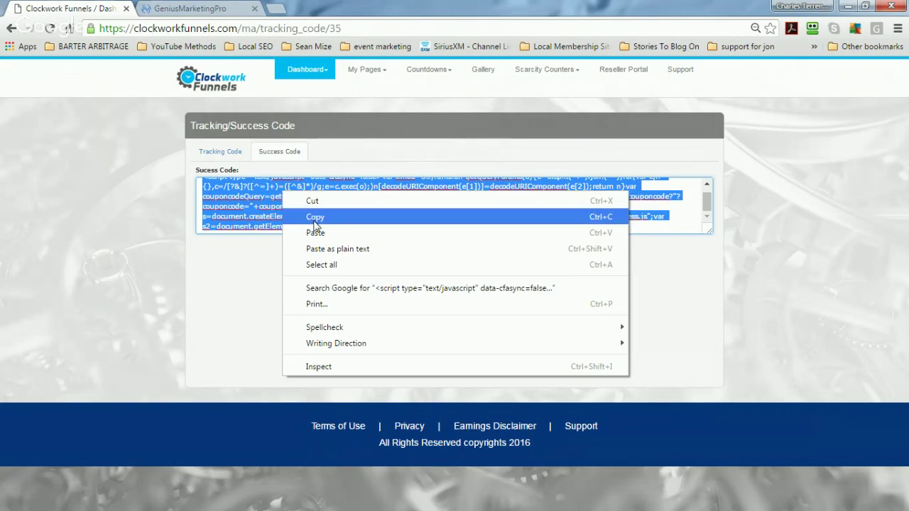
left_click(314, 217)
Switch to GeniusMarketingPro and examine the Clockwork page's settings and its page edit form.
left_click(195, 8)
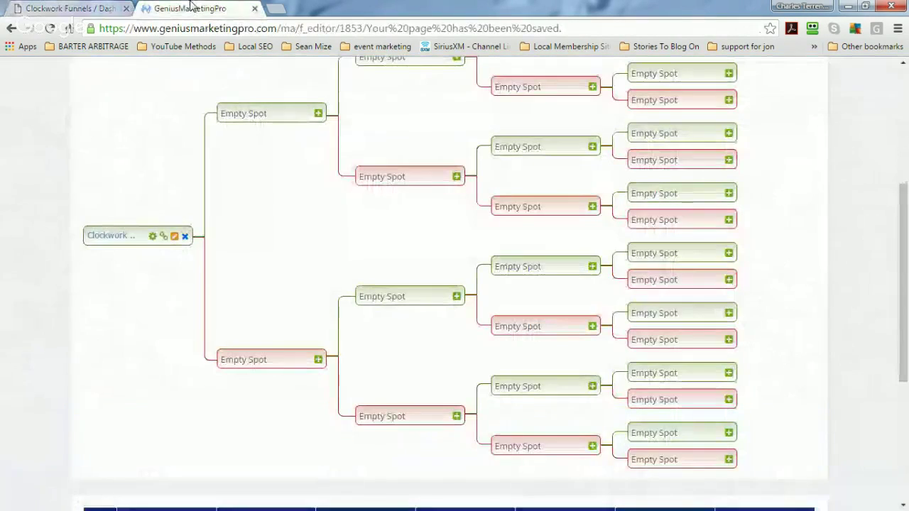
scroll(127, 189, "down", 1)
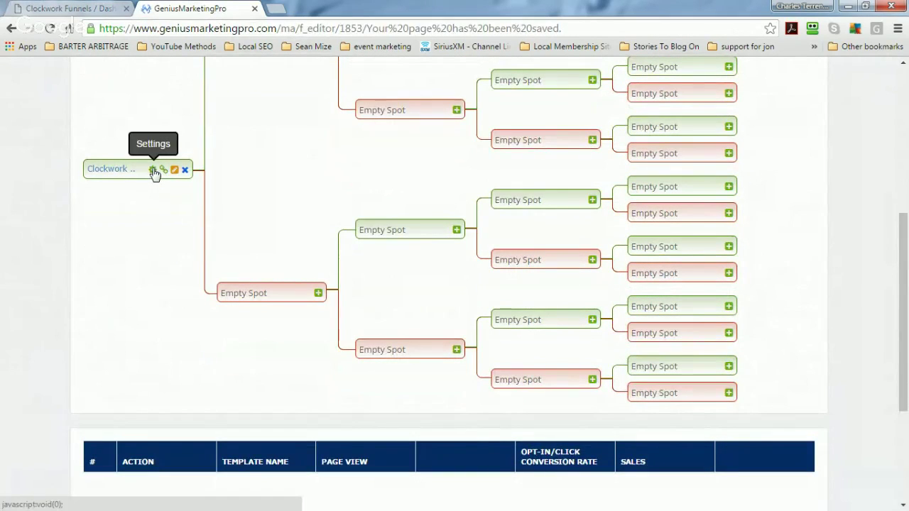
left_click(152, 171)
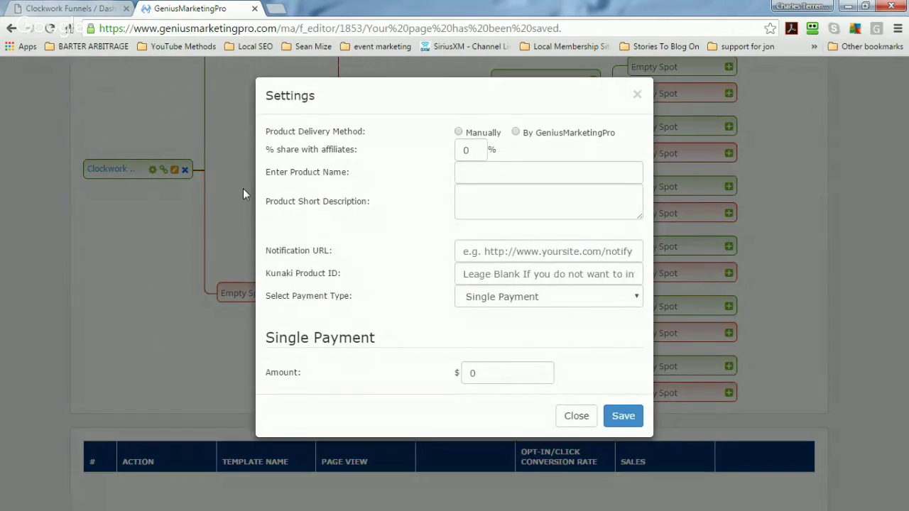
left_click(637, 95)
right_click(638, 98)
left_click(175, 170)
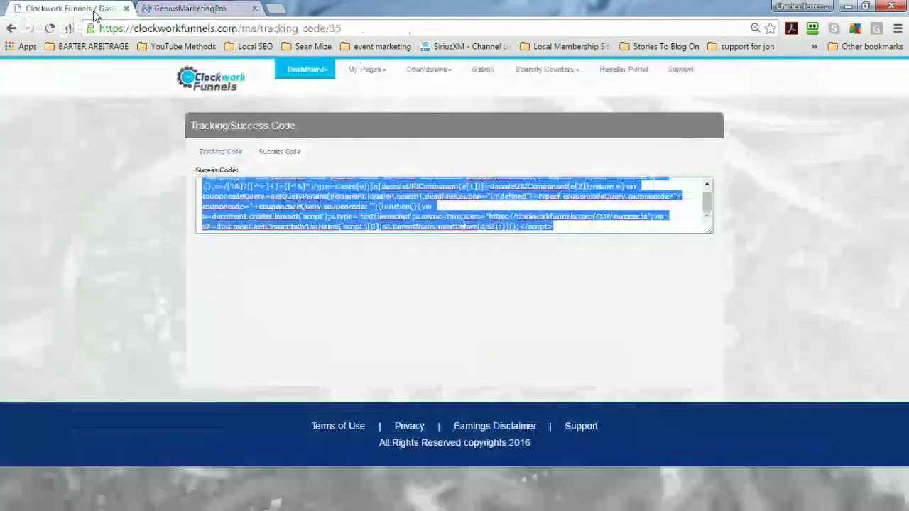
Switch to Clockwork Funnels and reselect the entire success code of the Scarcity product.
left_click(96, 10)
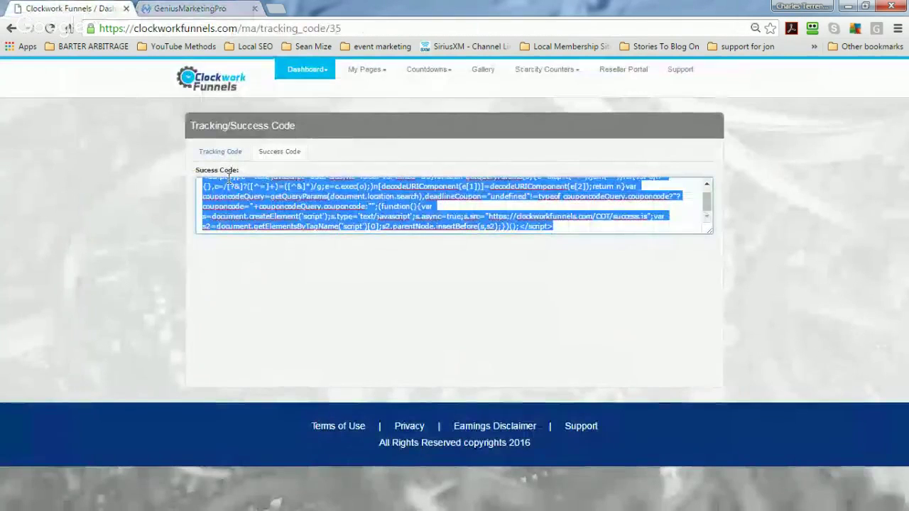
left_click(271, 218)
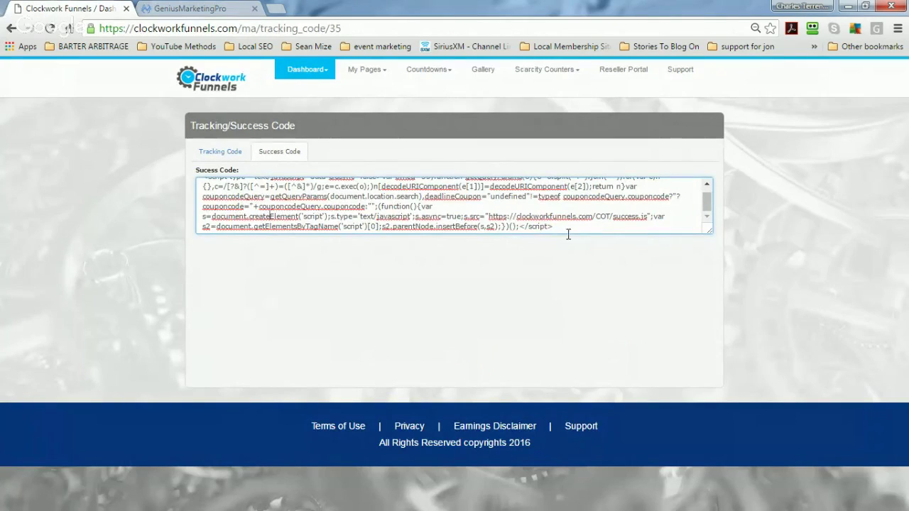
left_click_drag(569, 234, 264, 176)
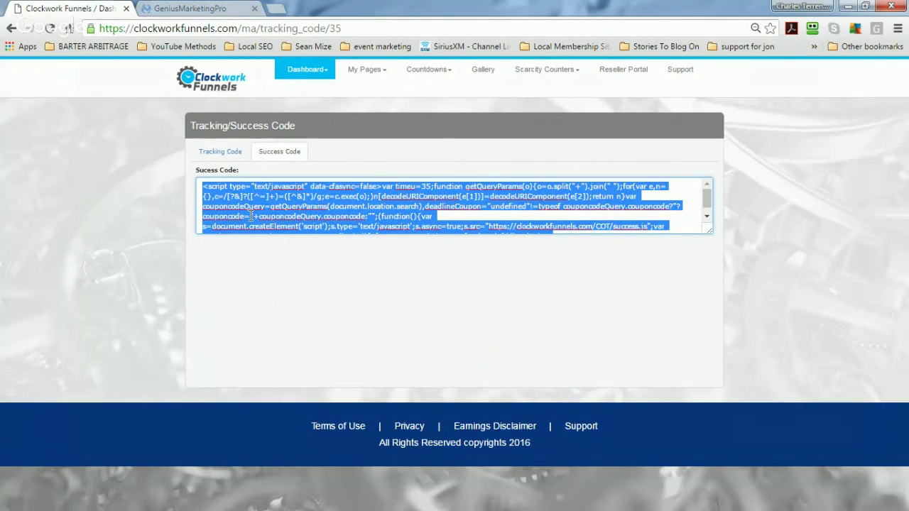
left_click(208, 9)
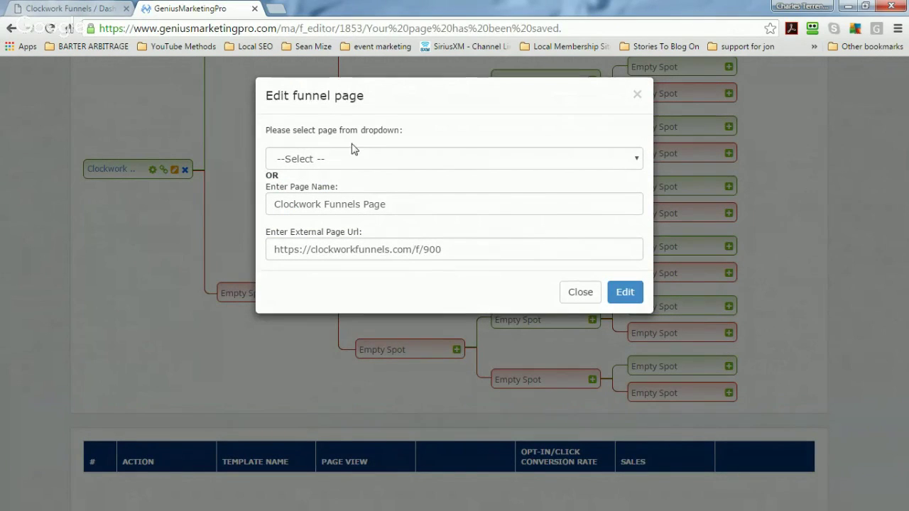
left_click(100, 8)
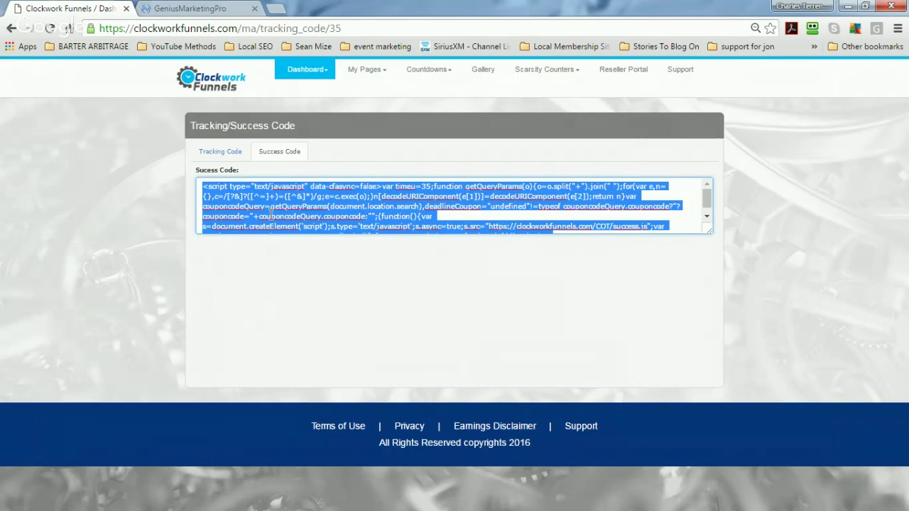
left_click_drag(203, 186, 545, 305)
right_click(546, 298)
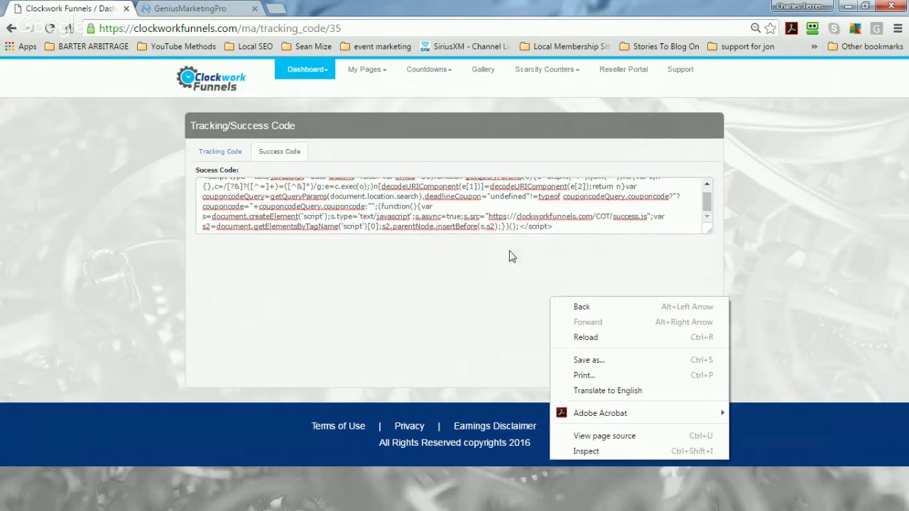
left_click(513, 257)
left_click_drag(553, 228, 173, 149)
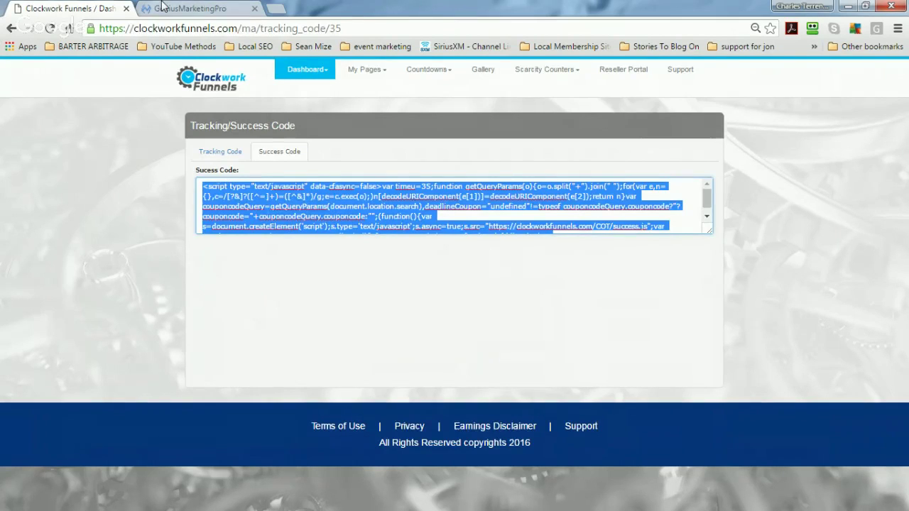
Switch to GeniusMarketingPro, close the funnel page edit form and view the list of existing surveys.
left_click(186, 9)
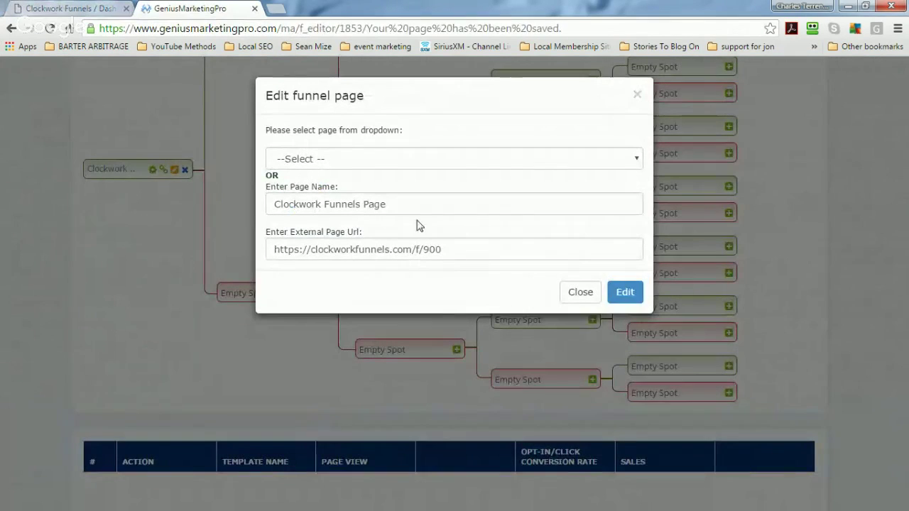
left_click(637, 94)
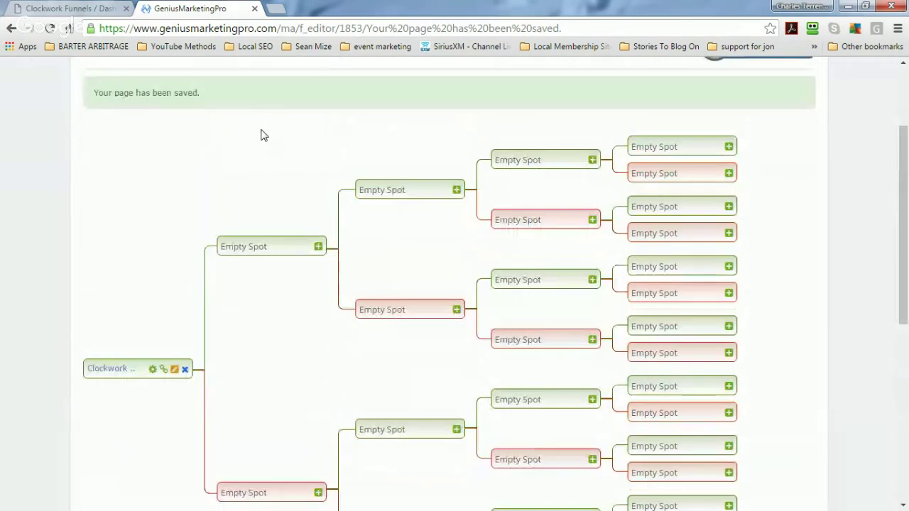
scroll(261, 135, "up", 3)
mouse_move(115, 122)
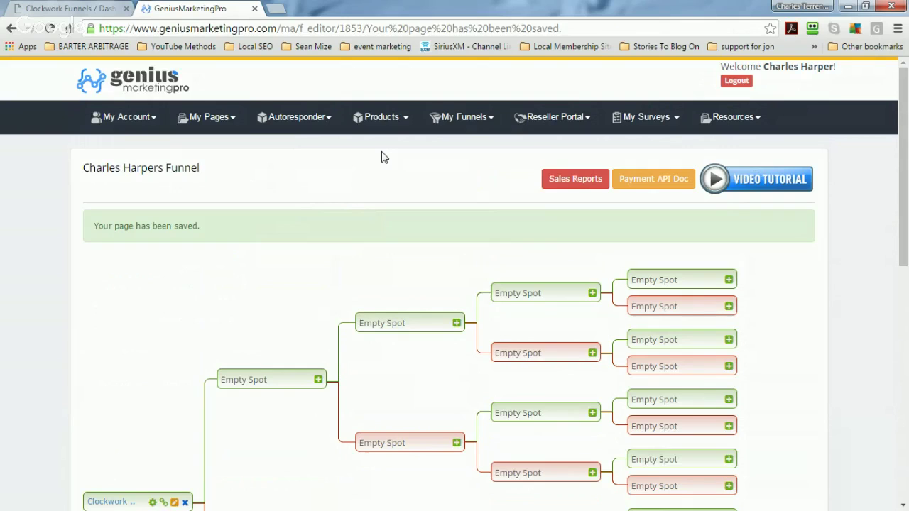
mouse_move(655, 126)
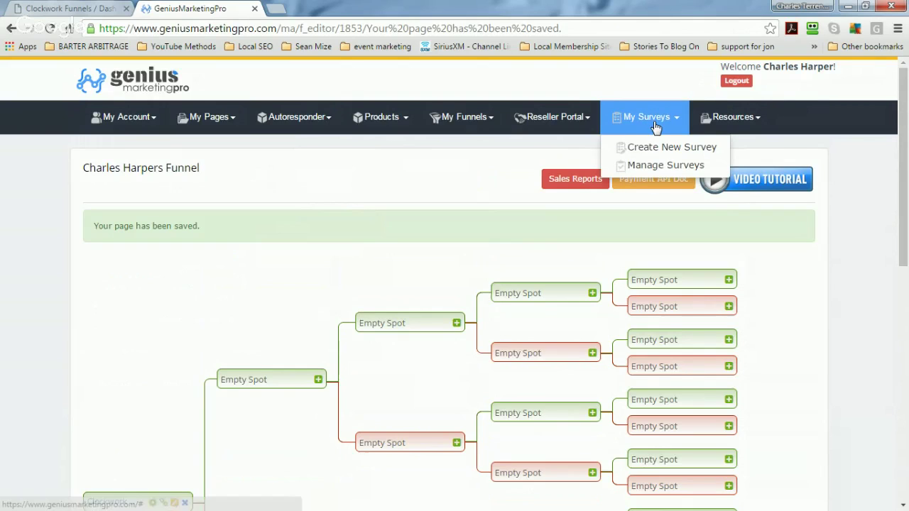
left_click(645, 169)
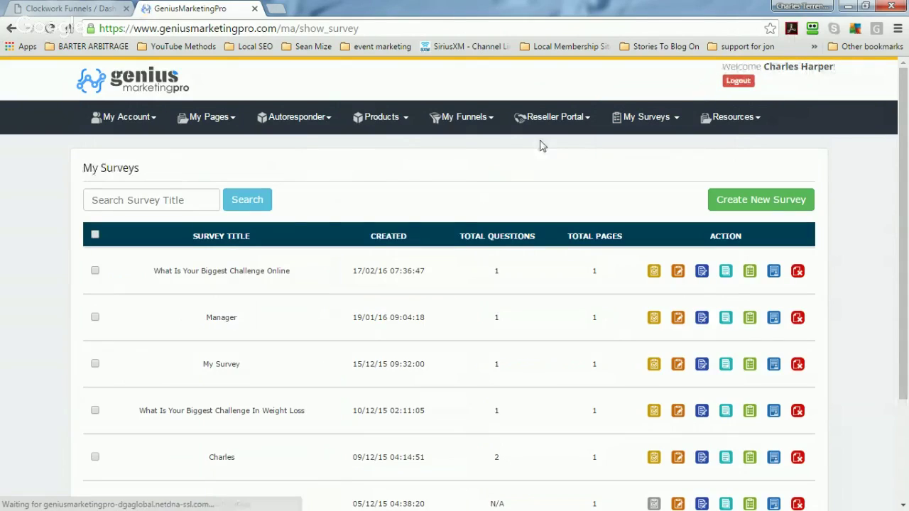
left_click(11, 29)
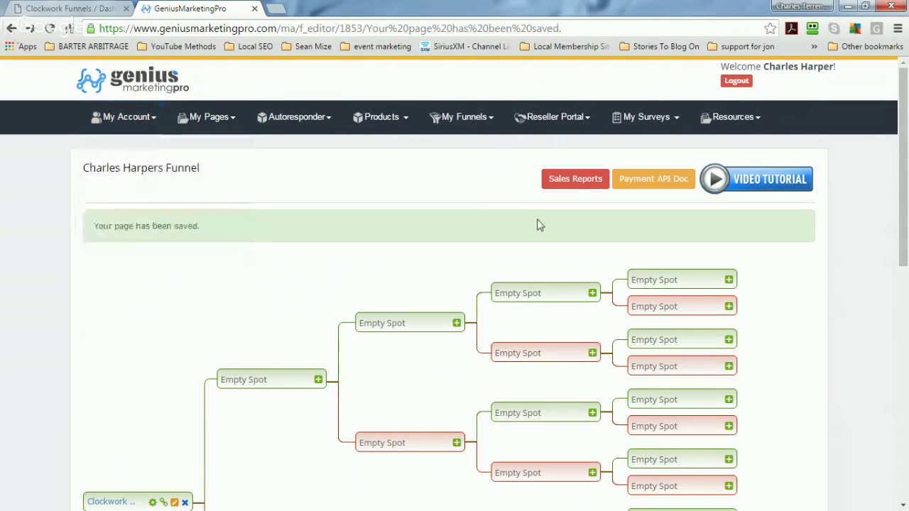
Open the form for creating a new survey and go to its survey title.
mouse_move(591, 130)
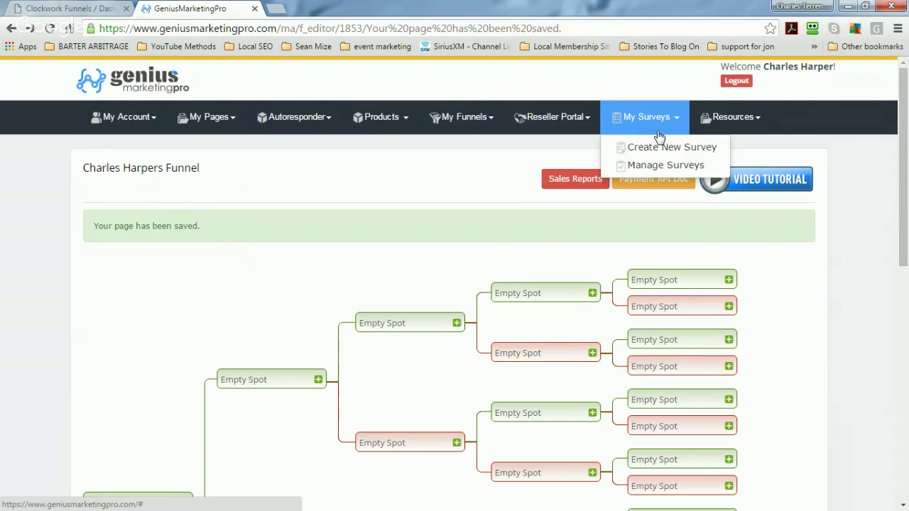
left_click(654, 149)
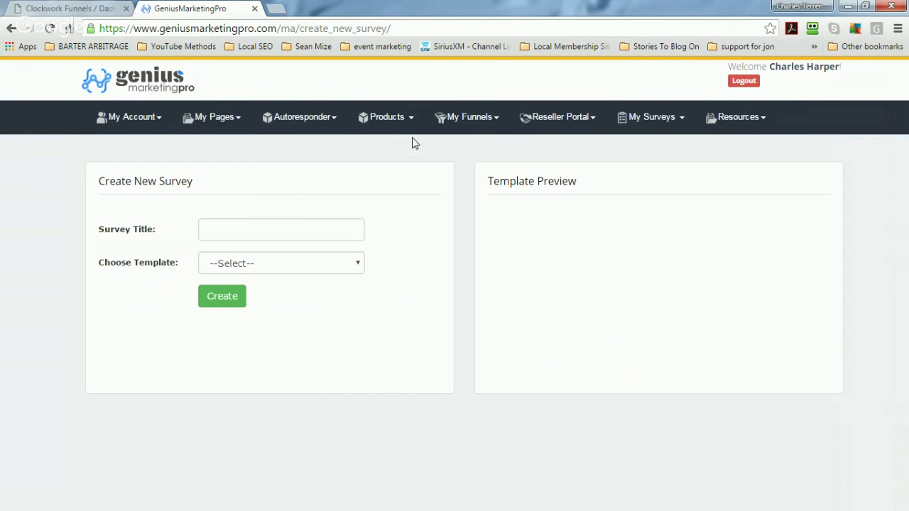
left_click(223, 228)
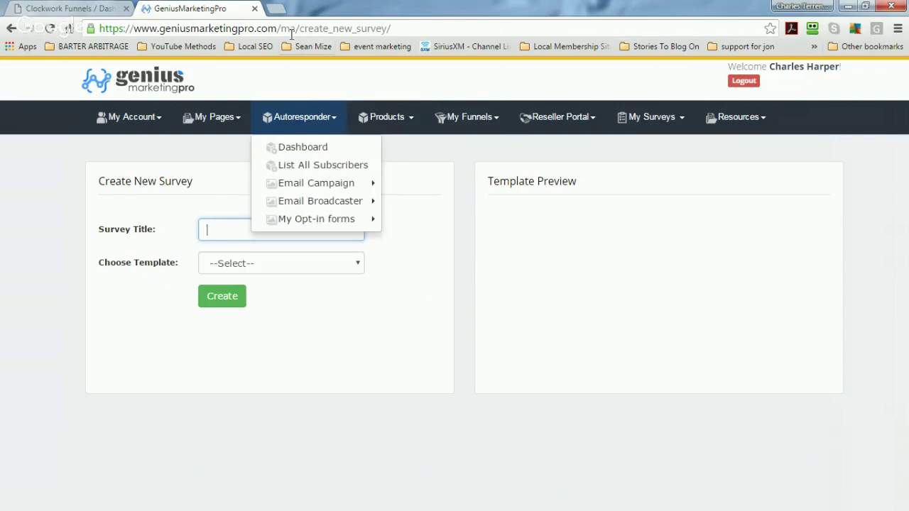
Switch to the GeniusTrainerPro browser window, maximize it and look over the dashboard.
left_click(277, 9)
left_click_drag(294, 12, 0, 14)
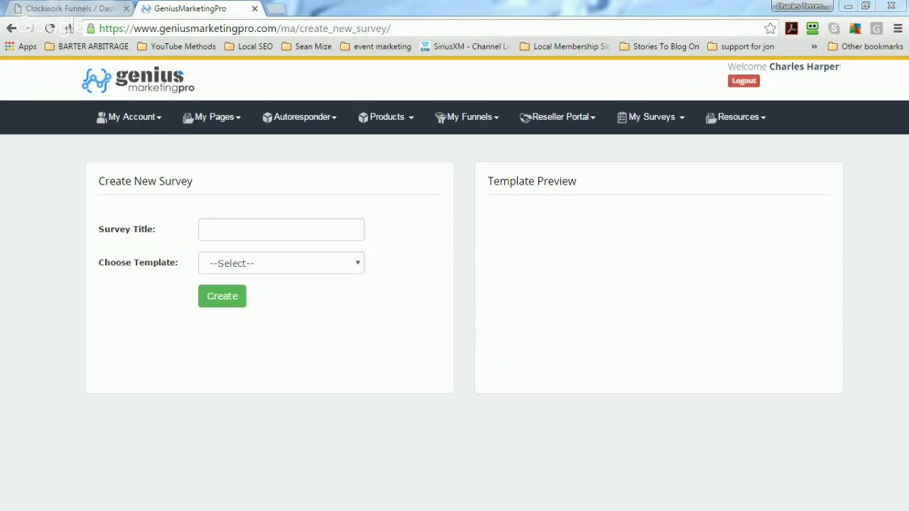
left_click_drag(0, 61, 133, 61)
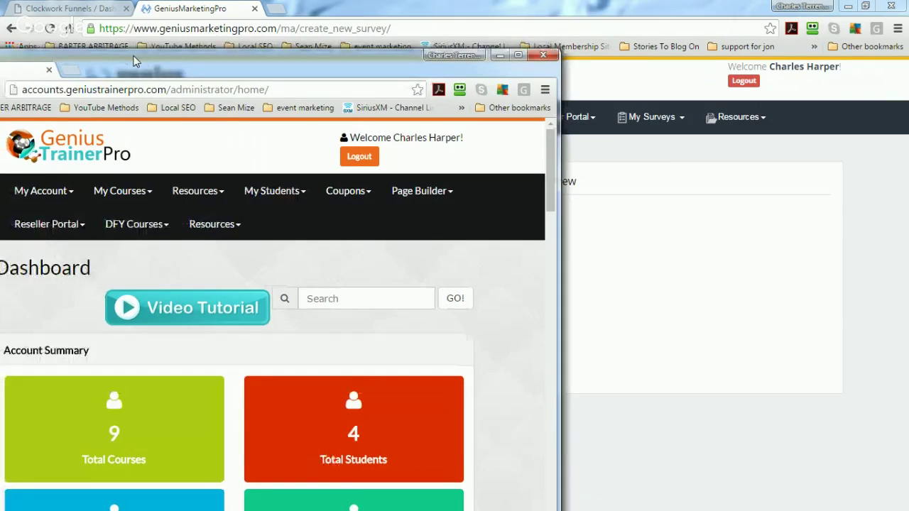
double_click(133, 61)
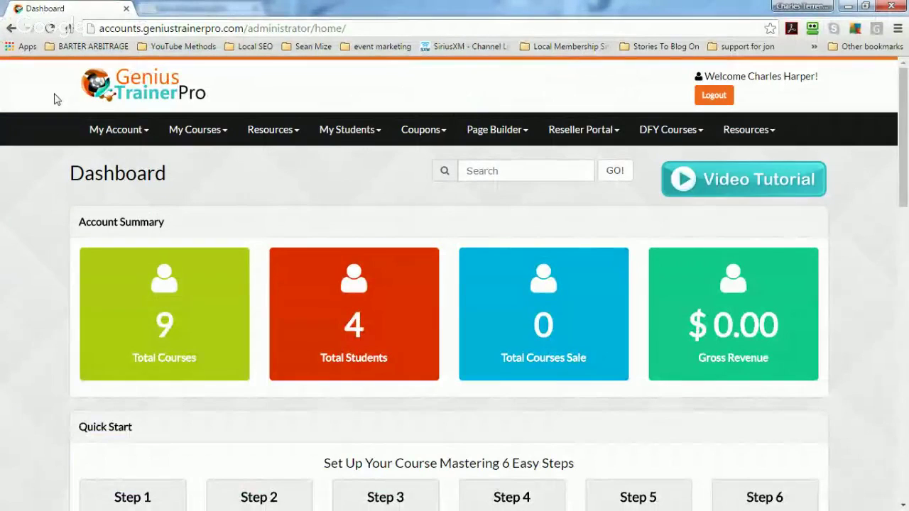
scroll(50, 103, "down", 2)
scroll(50, 104, "up", 2)
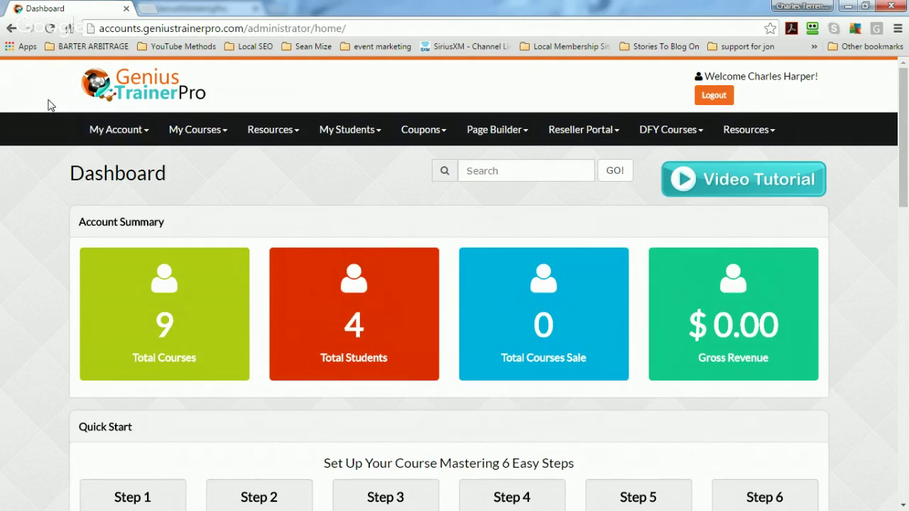
List the training courses, view the public page of the "Dad and Sydney" course and return to the list.
left_click(197, 129)
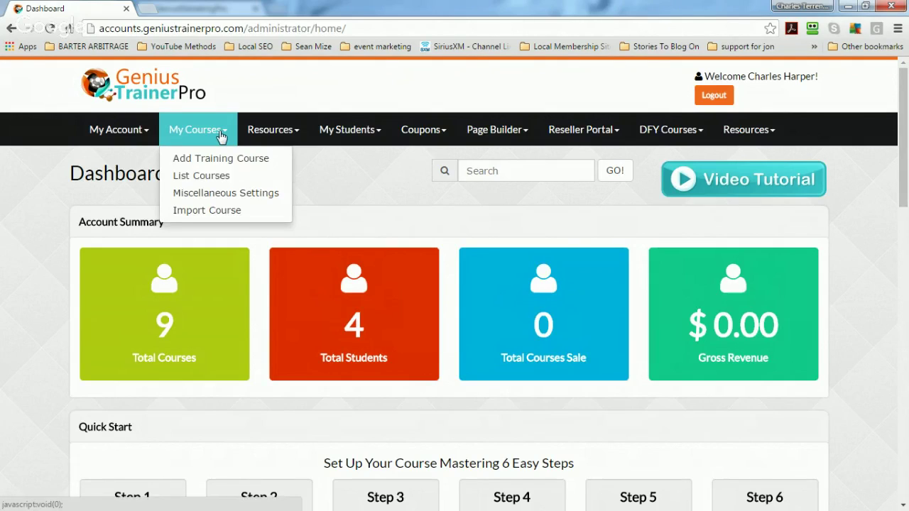
left_click(222, 183)
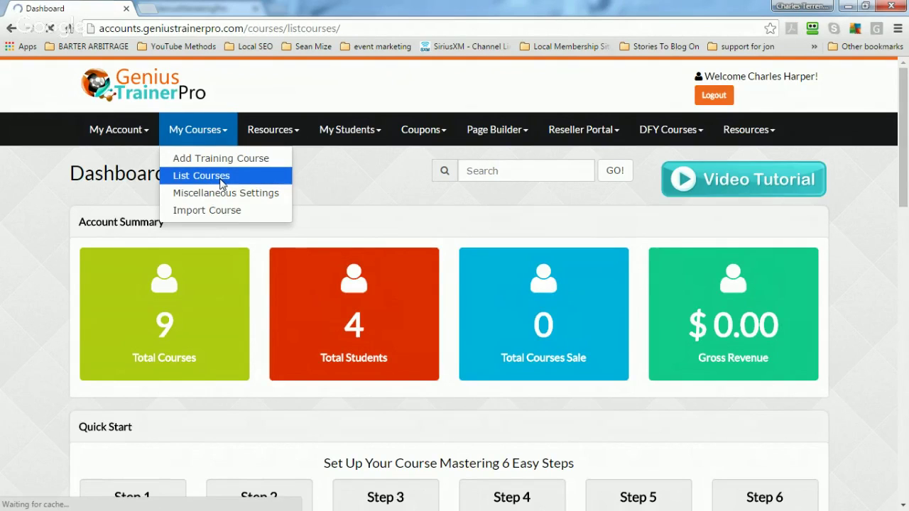
scroll(220, 186, "down", 3)
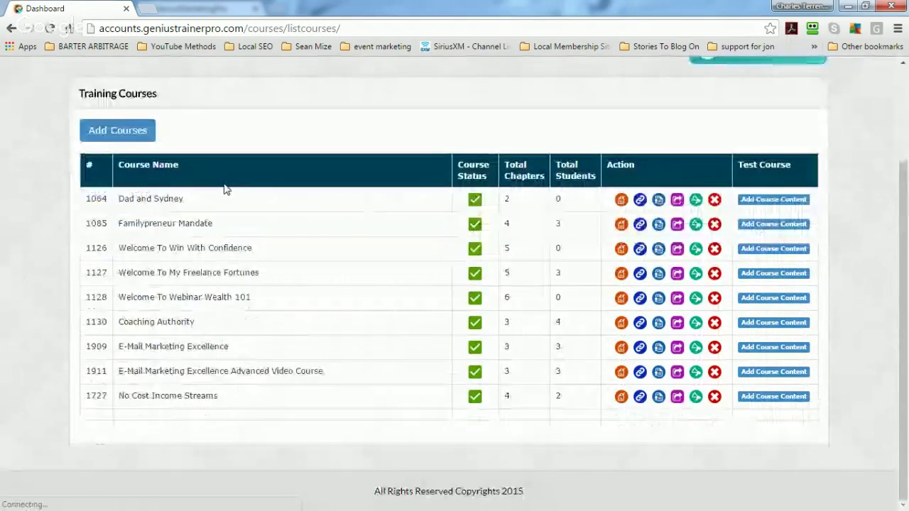
scroll(224, 189, "up", 1)
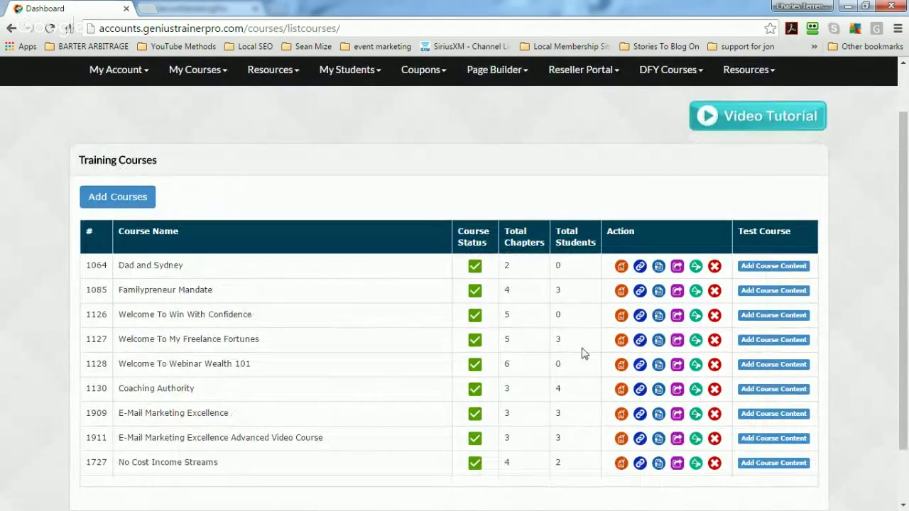
left_click(640, 267)
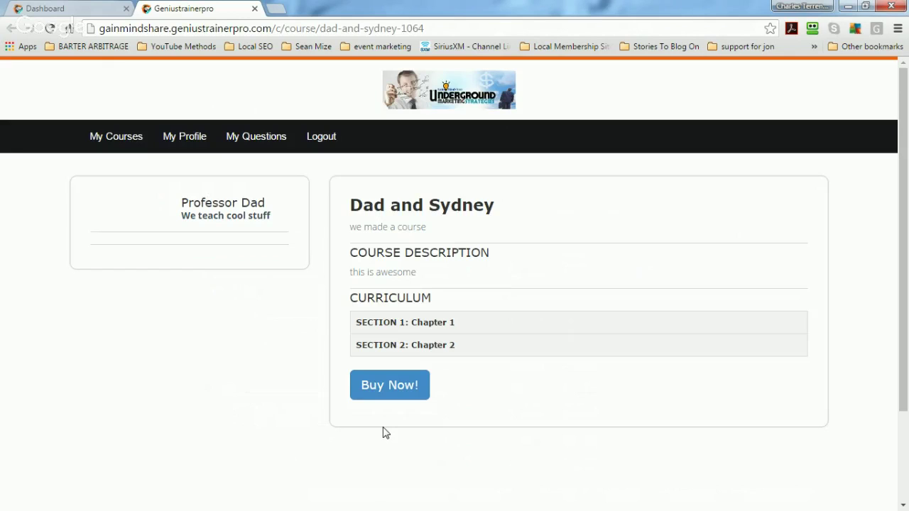
left_click(50, 8)
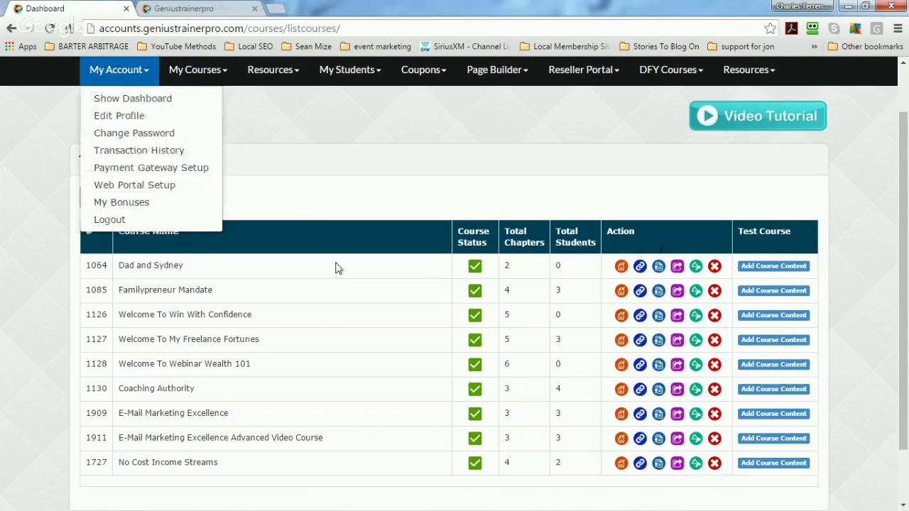
Start adding a new coupon named "Clockwork Coupon" with the coupon code "testcoupon100".
mouse_move(440, 84)
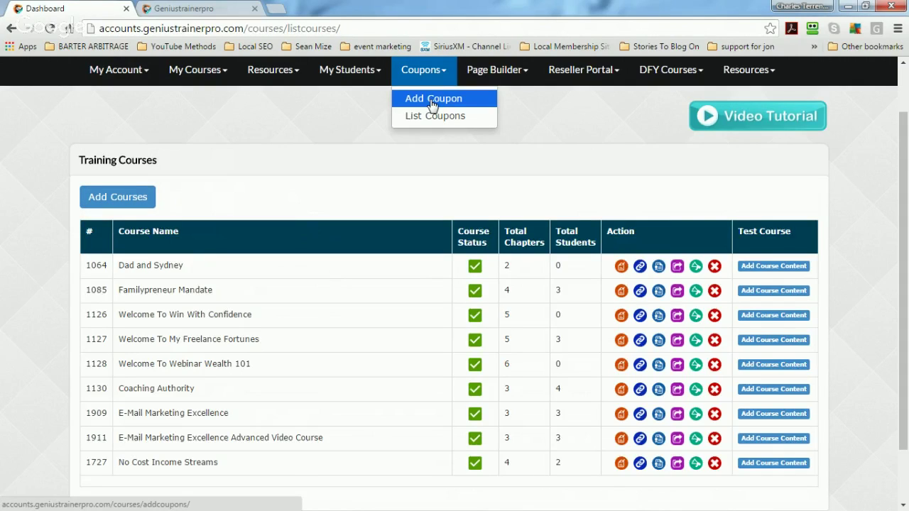
left_click(432, 104)
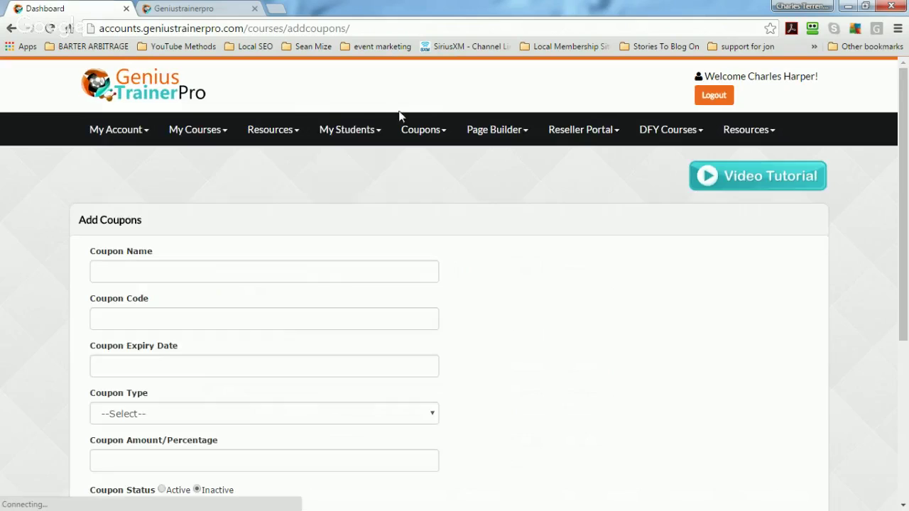
mouse_move(257, 147)
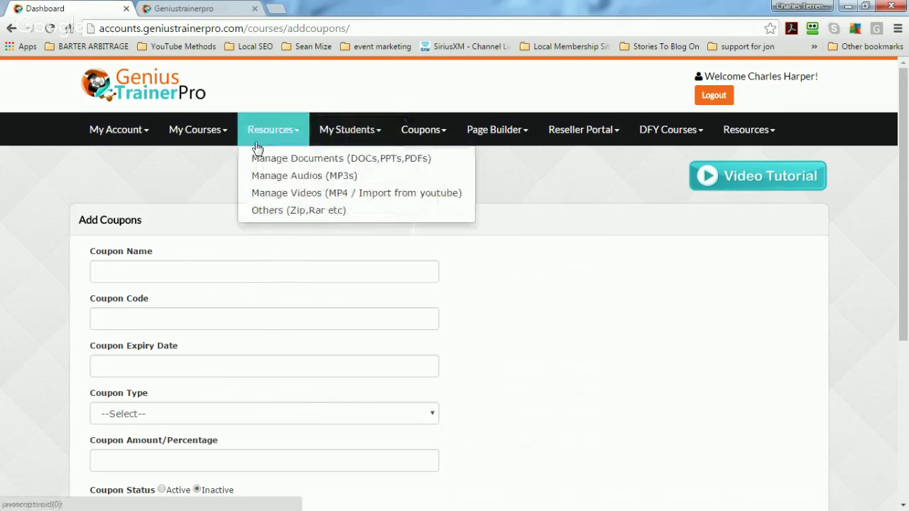
scroll(234, 184, "down", 1)
left_click(166, 206)
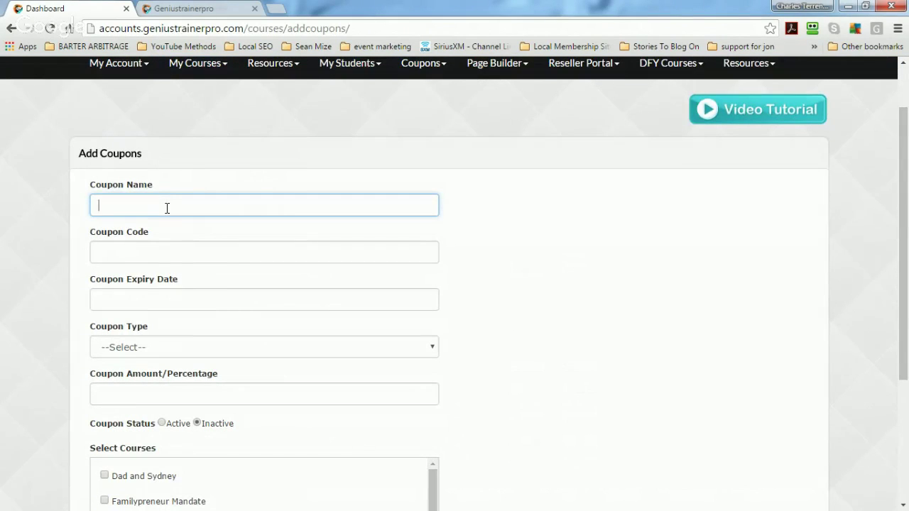
type("Clockwork Coup")
key("BackSpace")
key("BackSpace")
type("oupon")
key("Tab")
type("testcoupo")
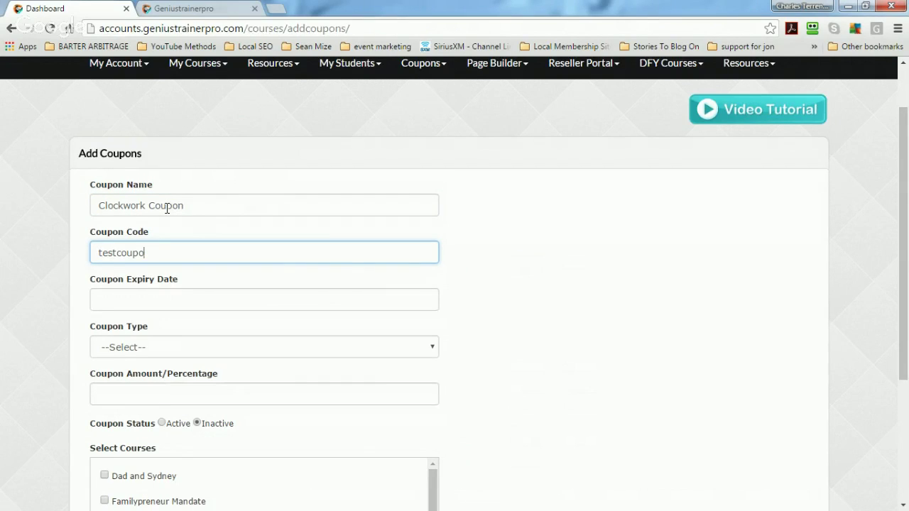
type("n100")
Set the coupon's expiry date to 06/30/2016 and its type to Percent.
key("Tab")
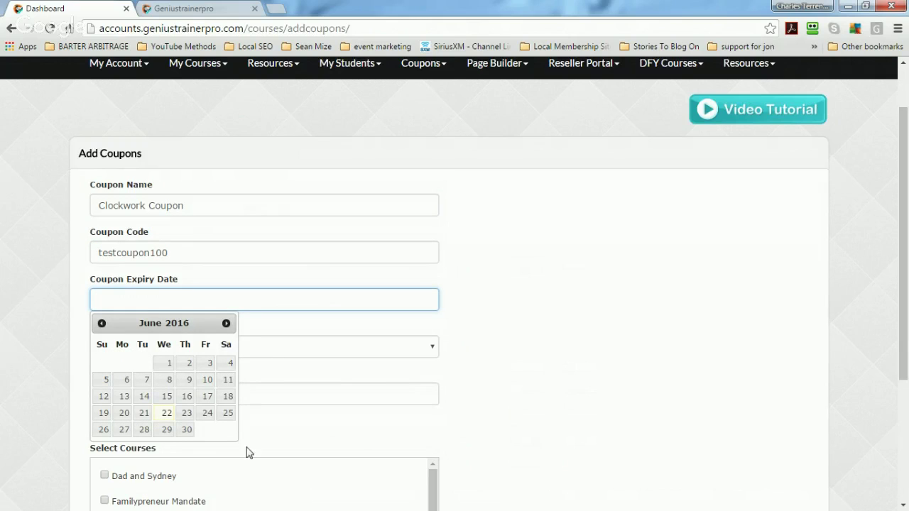
left_click(189, 430)
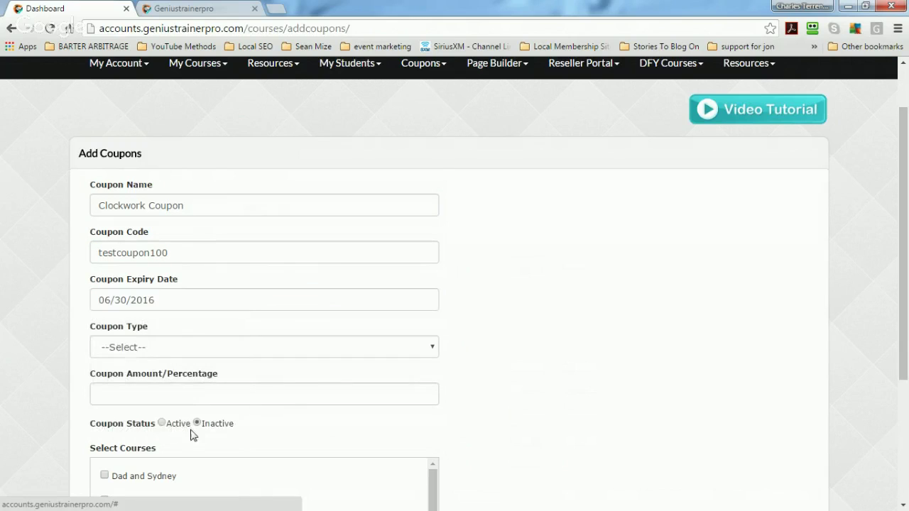
left_click(184, 346)
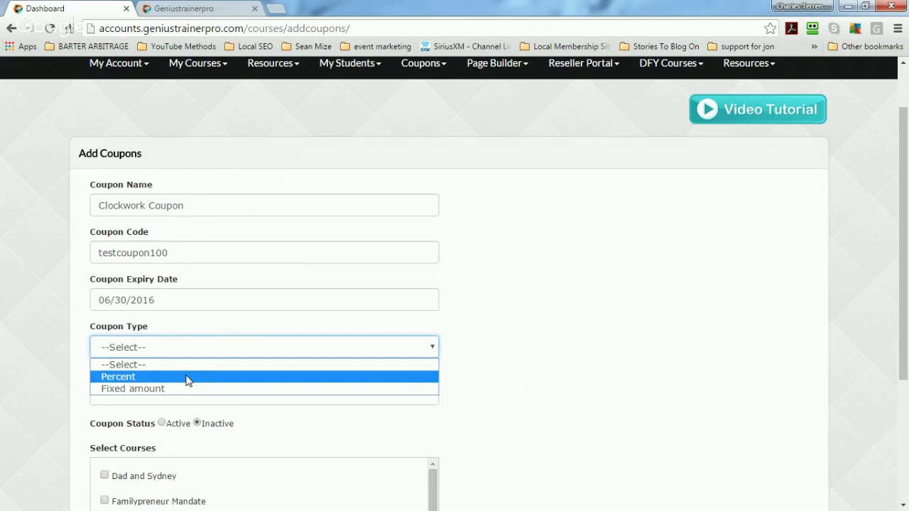
left_click(186, 377)
scroll(191, 338, "down", 1)
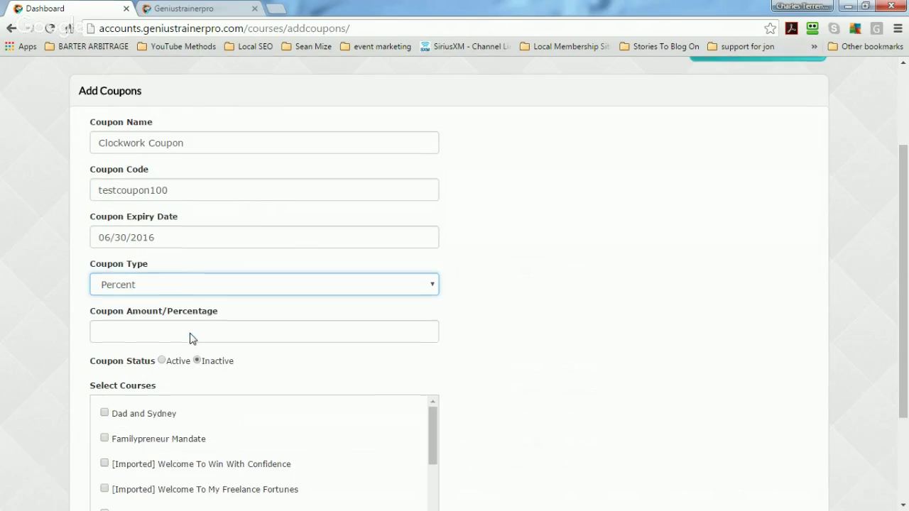
Set the coupon's percentage to 100 and its status to Active.
left_click(154, 327)
type("100")
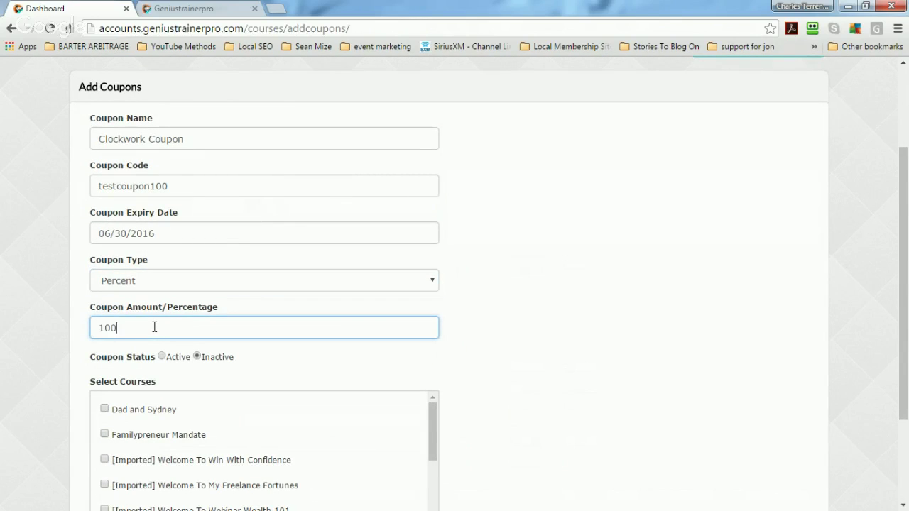
left_click(44, 330)
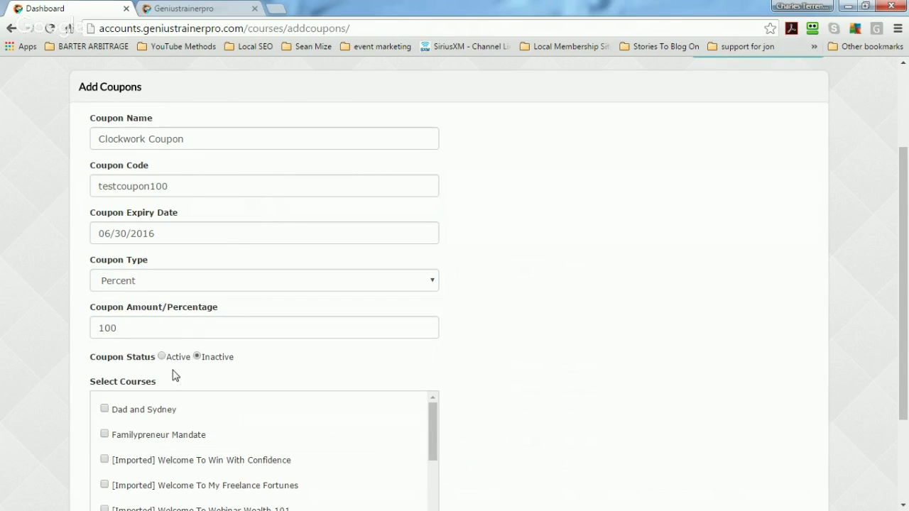
left_click(162, 356)
Apply the coupon to the "Dad and Sydney" course and save it.
scroll(106, 394, "down", 2)
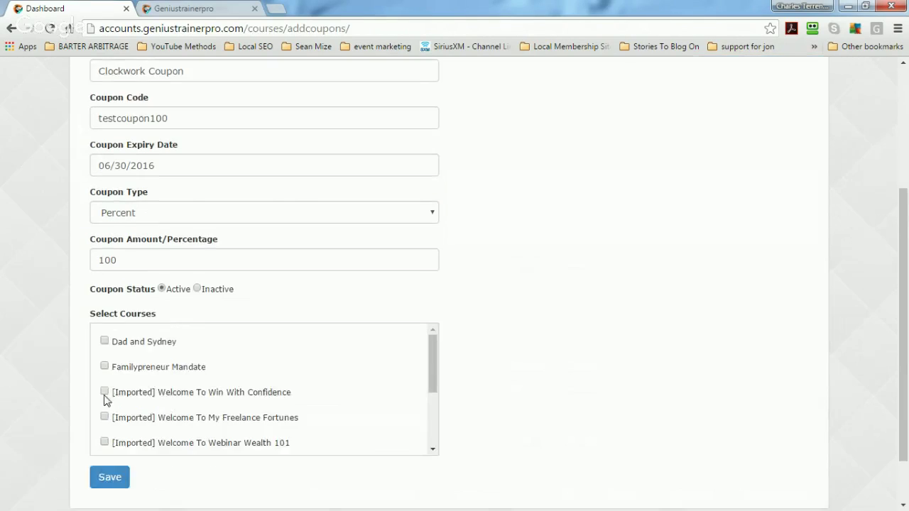
left_click(104, 276)
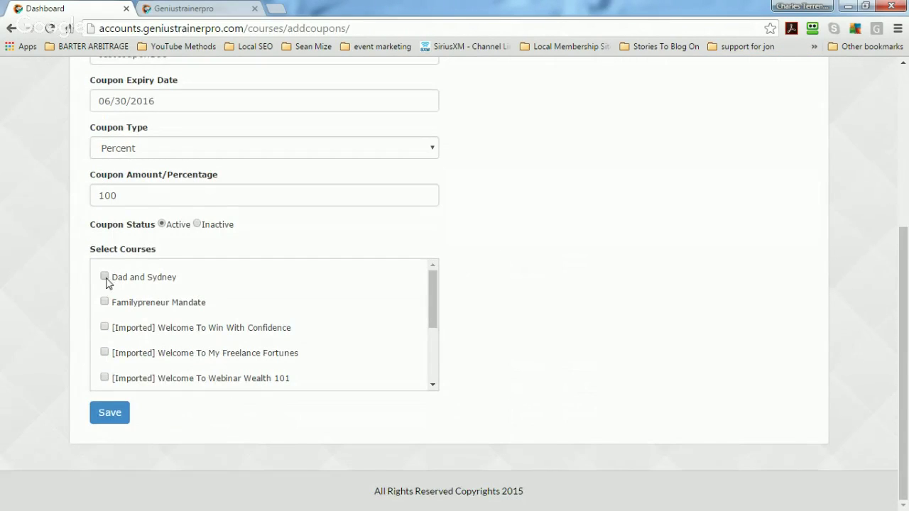
left_click(118, 414)
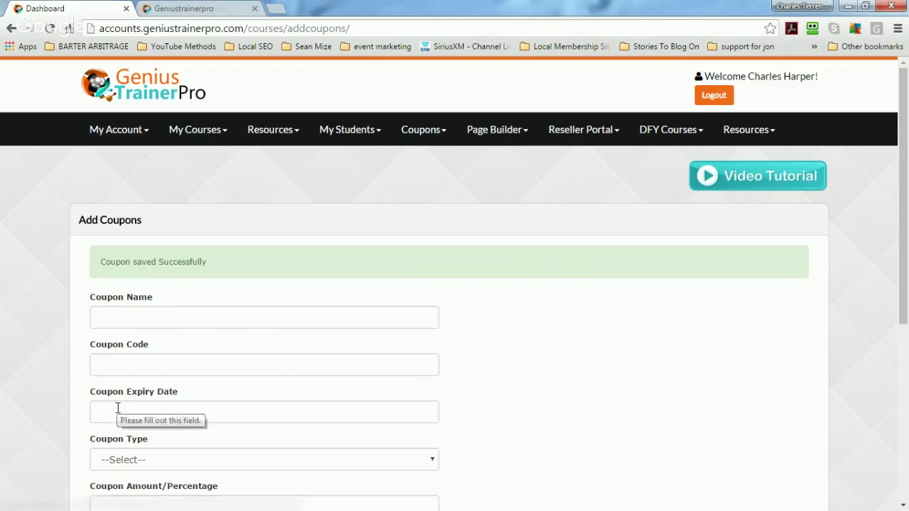
List all coupons and check the entry and code of the new "Clockwork Coupon".
scroll(118, 408, "down", 3)
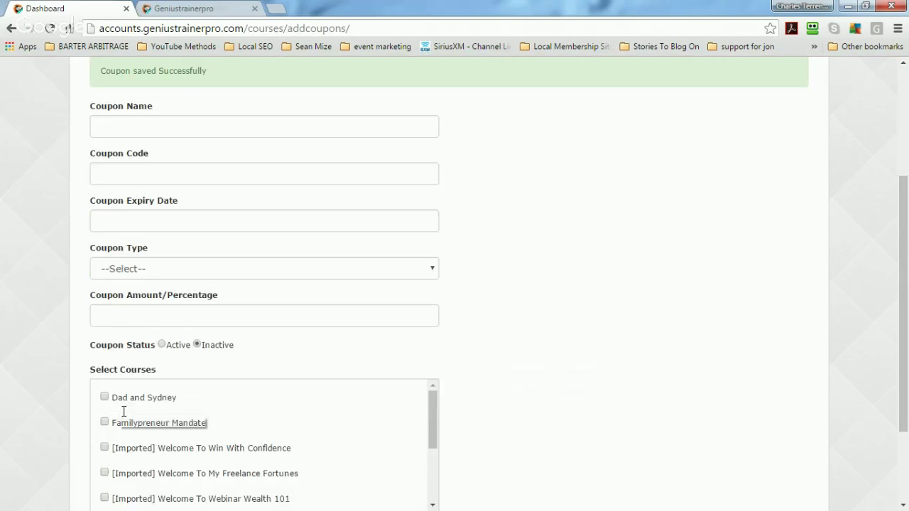
scroll(128, 426, "up", 3)
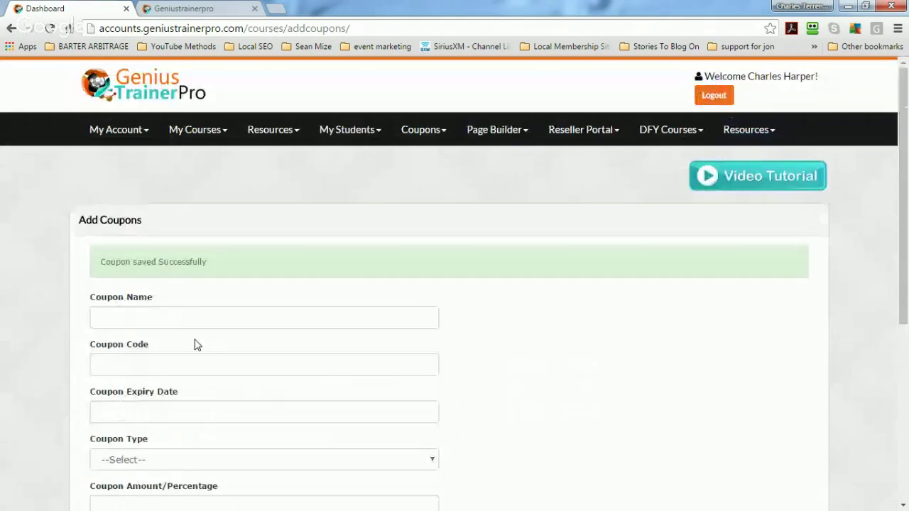
left_click(297, 135)
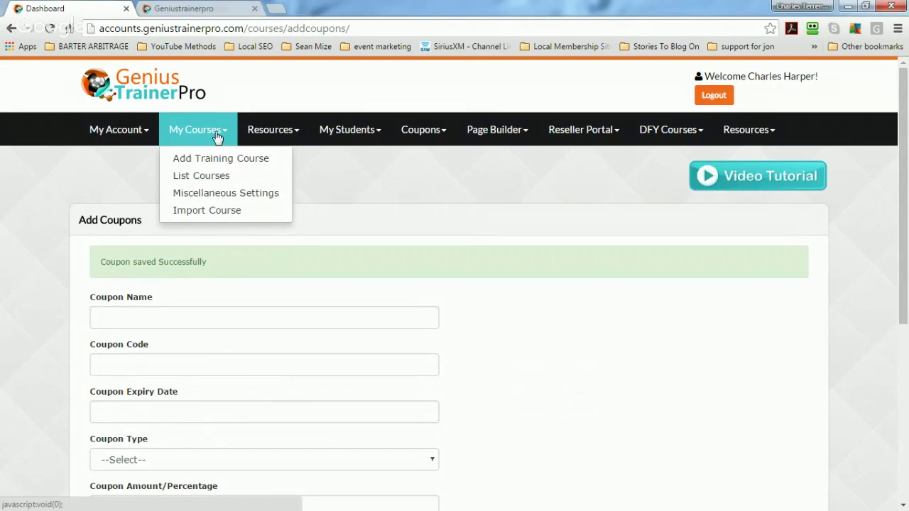
mouse_move(417, 140)
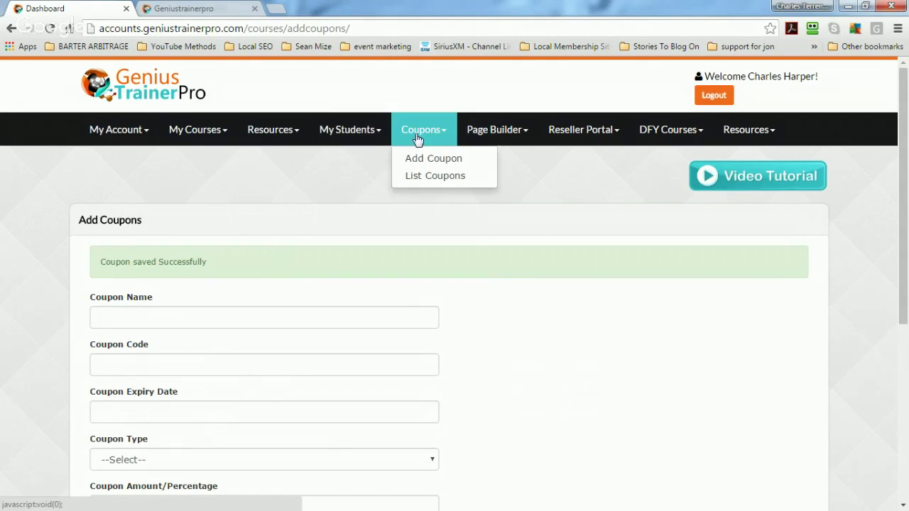
left_click(421, 176)
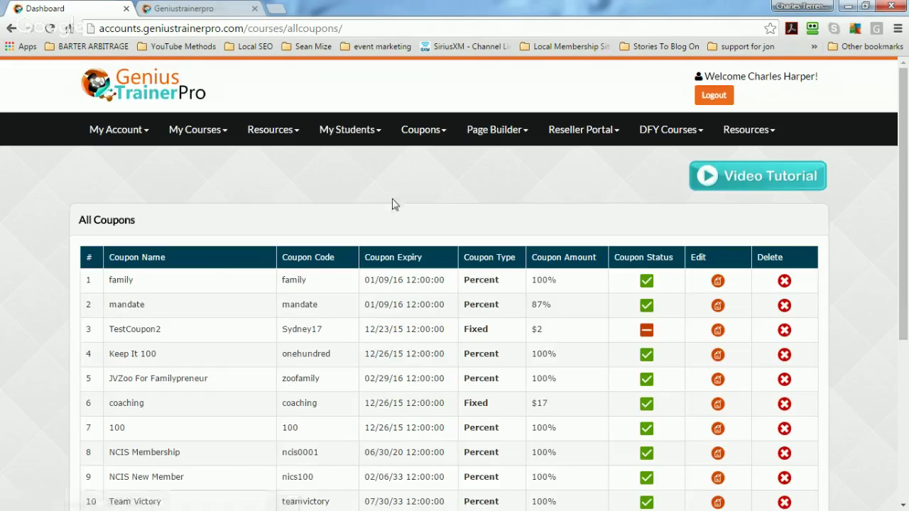
scroll(395, 205, "down", 4)
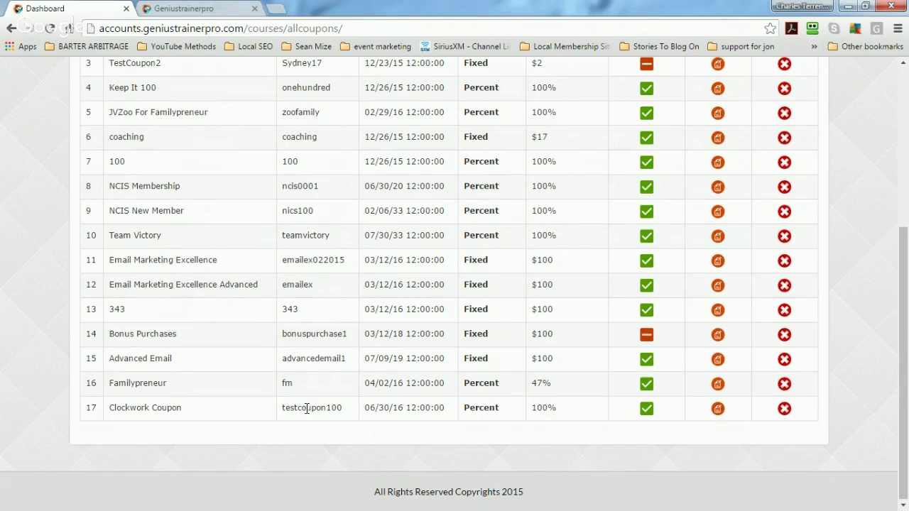
scroll(307, 408, "up", 4)
scroll(307, 412, "down", 2)
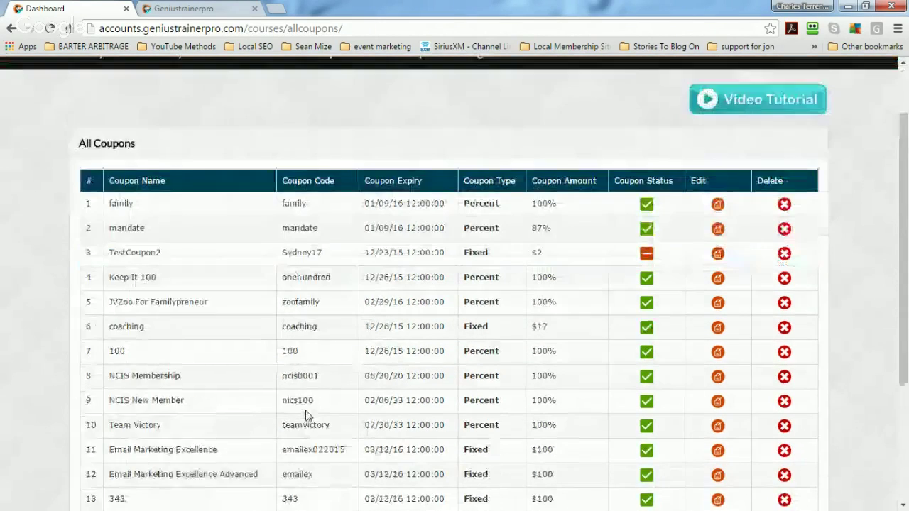
scroll(307, 415, "down", 3)
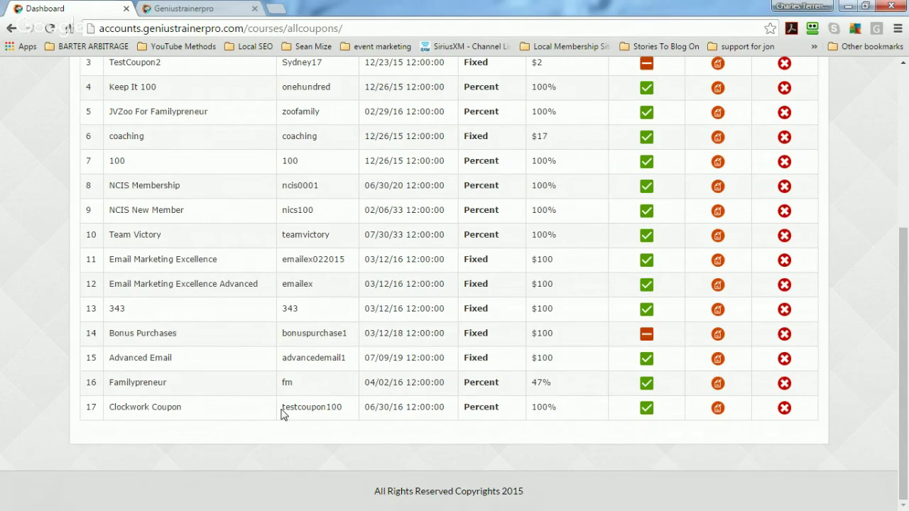
left_click_drag(282, 406, 361, 407)
scroll(280, 418, "up", 4)
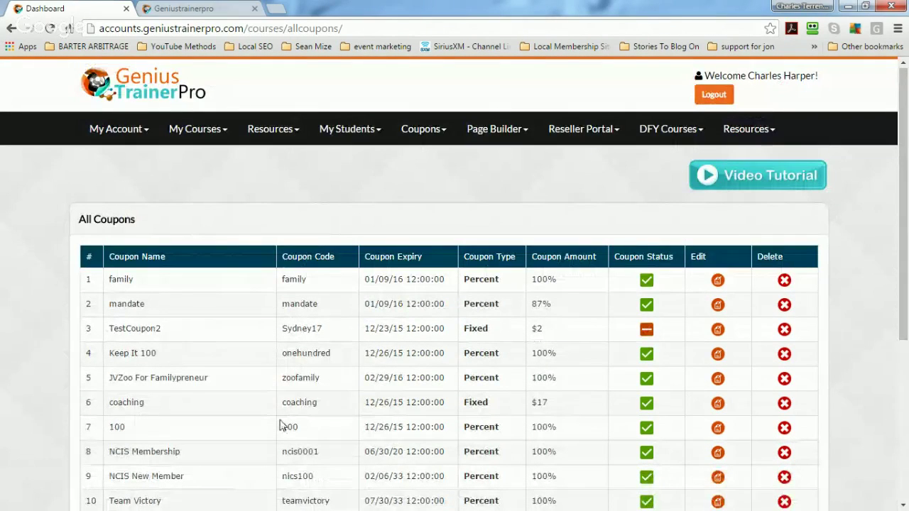
Return from the coupon list to the account dashboard.
left_click(135, 129)
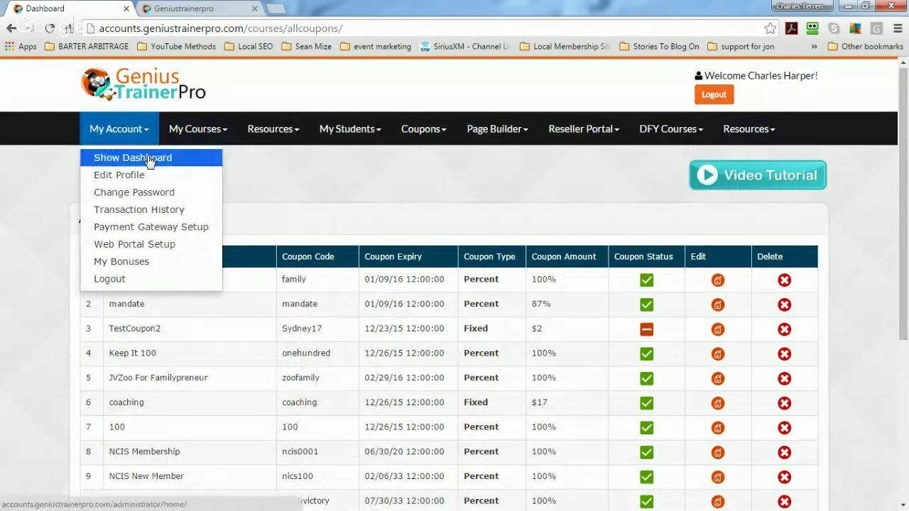
left_click(148, 158)
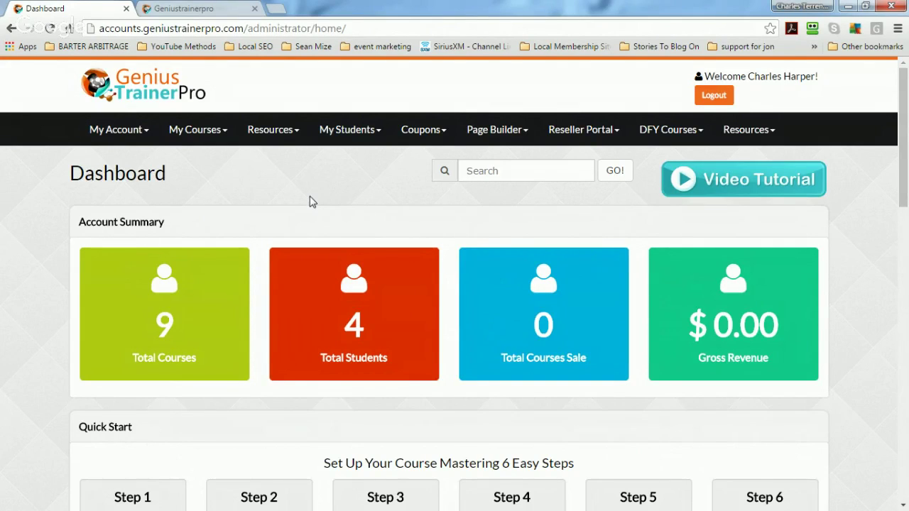
mouse_move(295, 140)
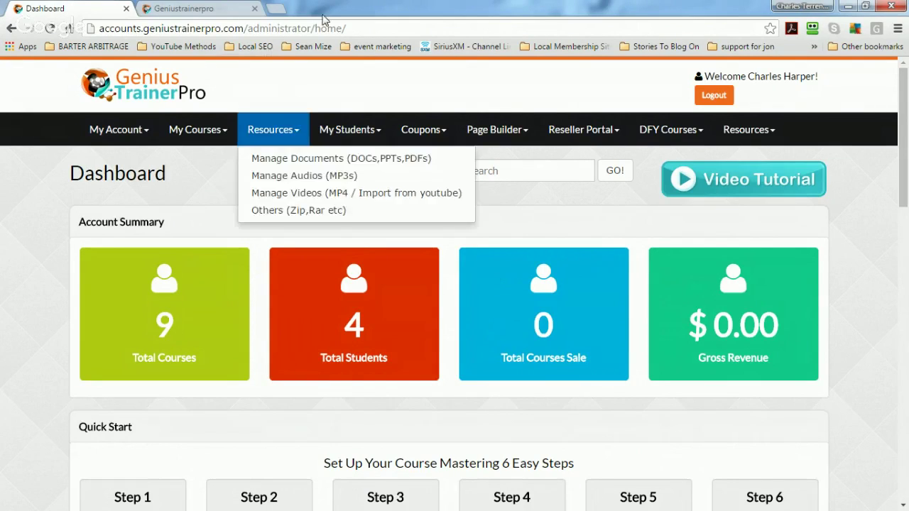
Minimize the GeniusTrainerPro window to view GeniusMarketingPro's survey creation page, and return to the GeniusTrainerPro dashboard.
left_click(854, 6)
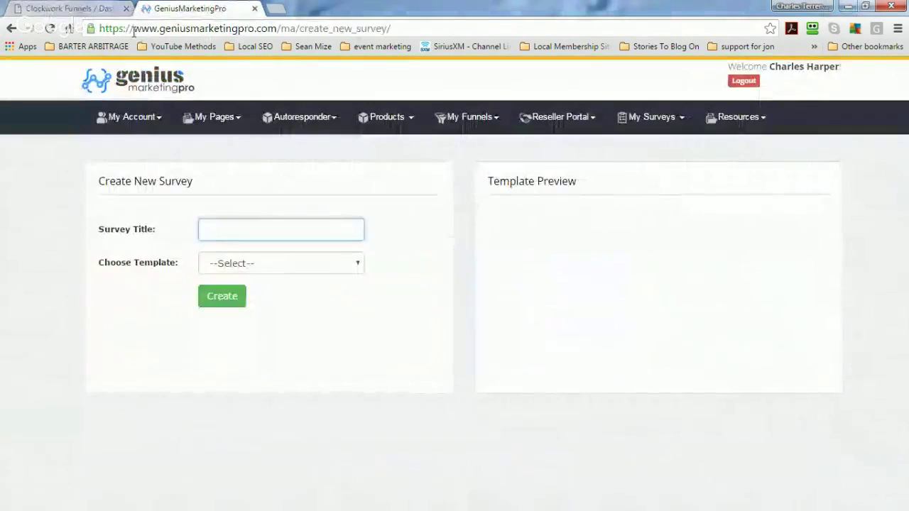
left_click(433, 370)
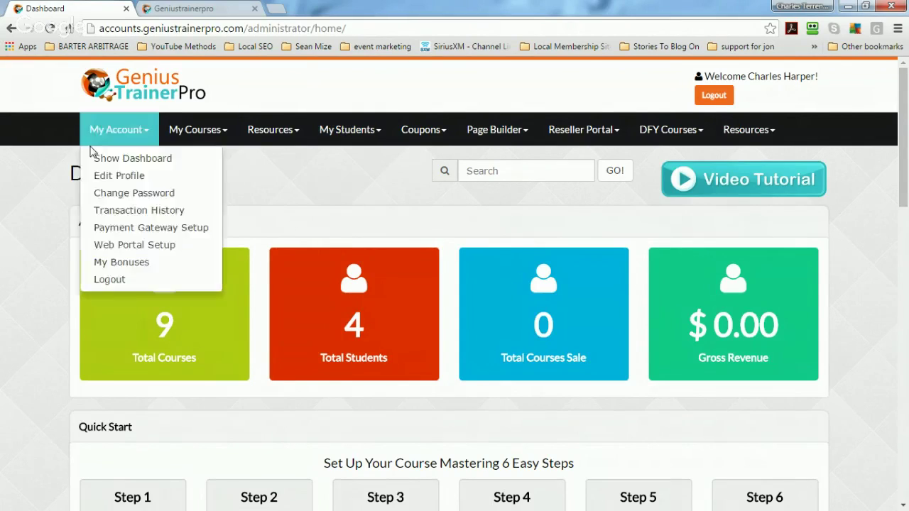
mouse_move(118, 119)
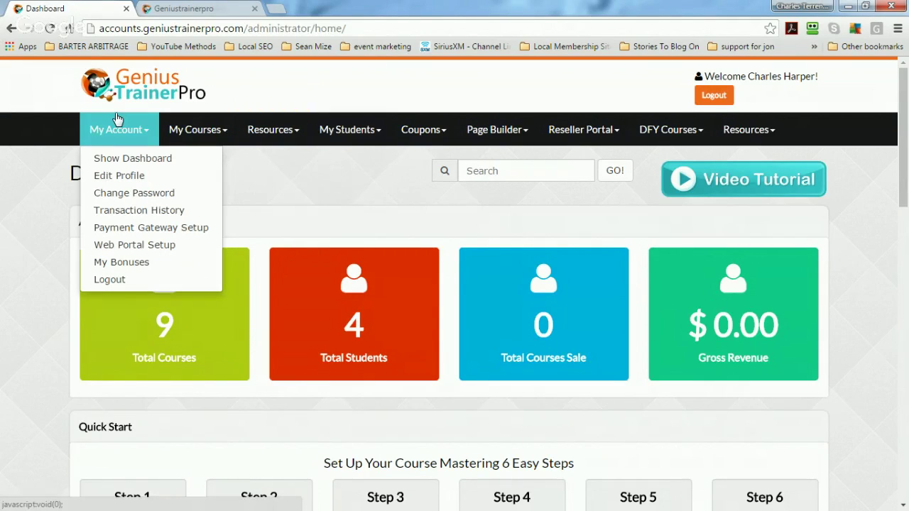
left_click(291, 138)
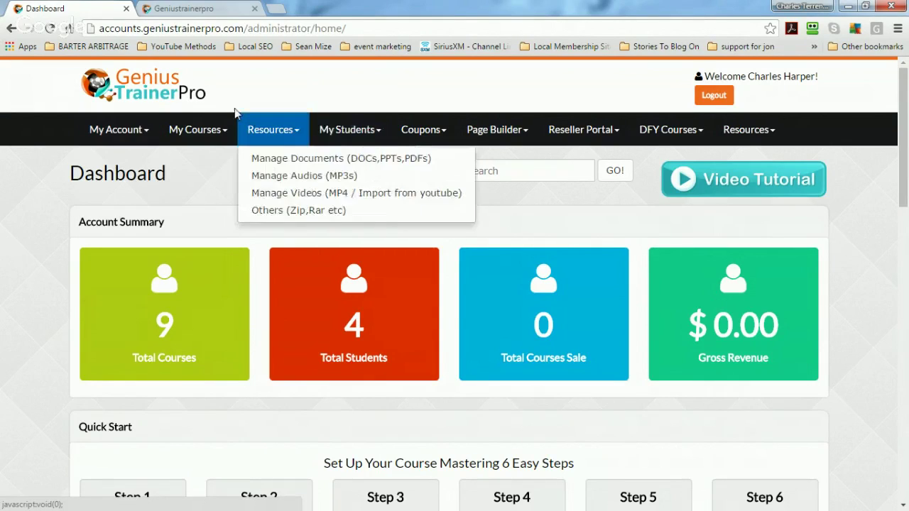